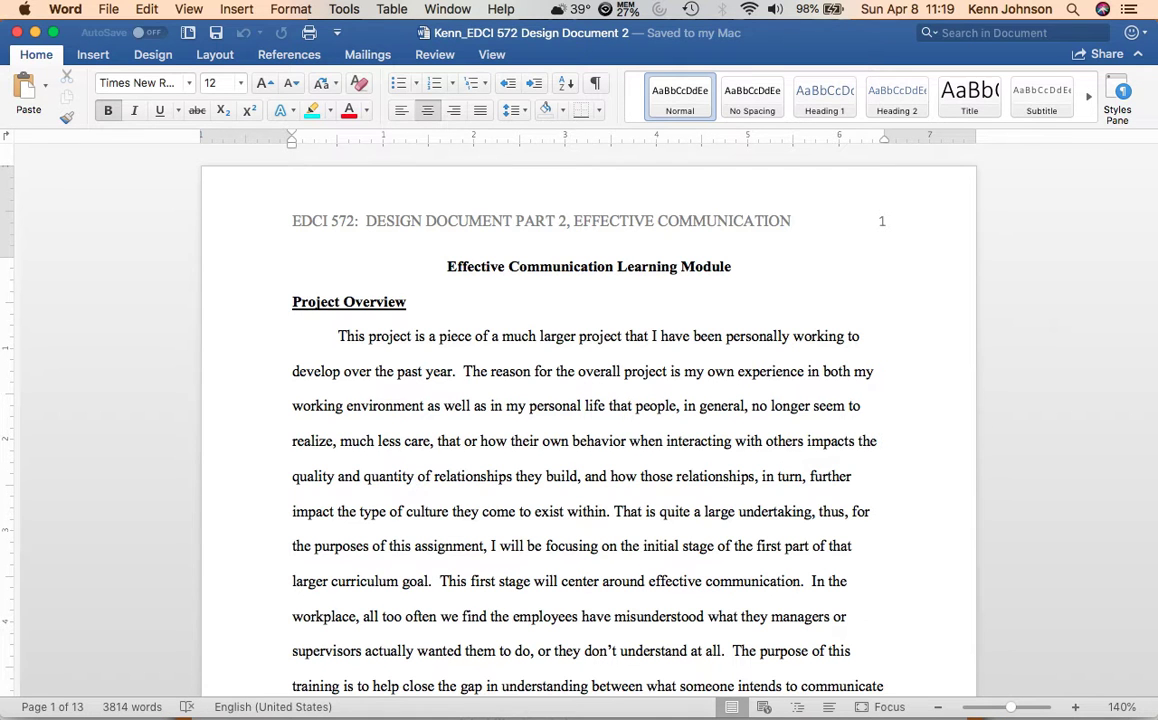
Try inserting the Classic automatic table of contents above the document title, and undo the insertion.
{"action": "left_click", "coordinate": [289, 55]}
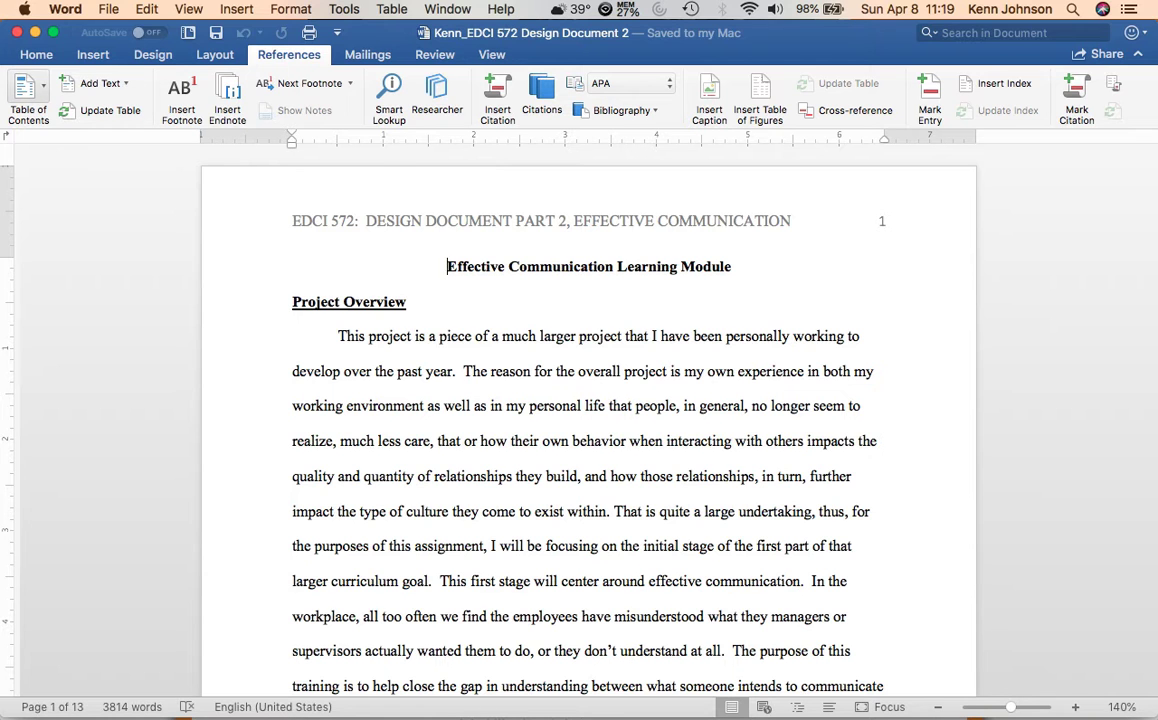
{"action": "left_click", "coordinate": [28, 95]}
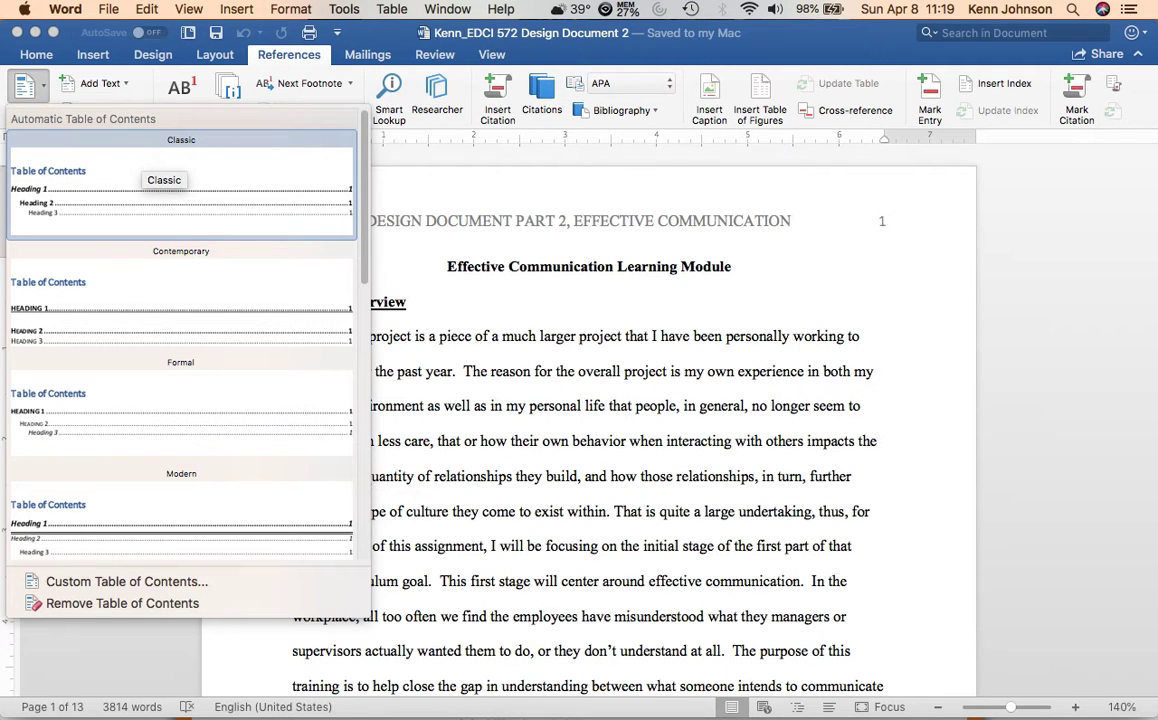
{"action": "left_click", "coordinate": [155, 170]}
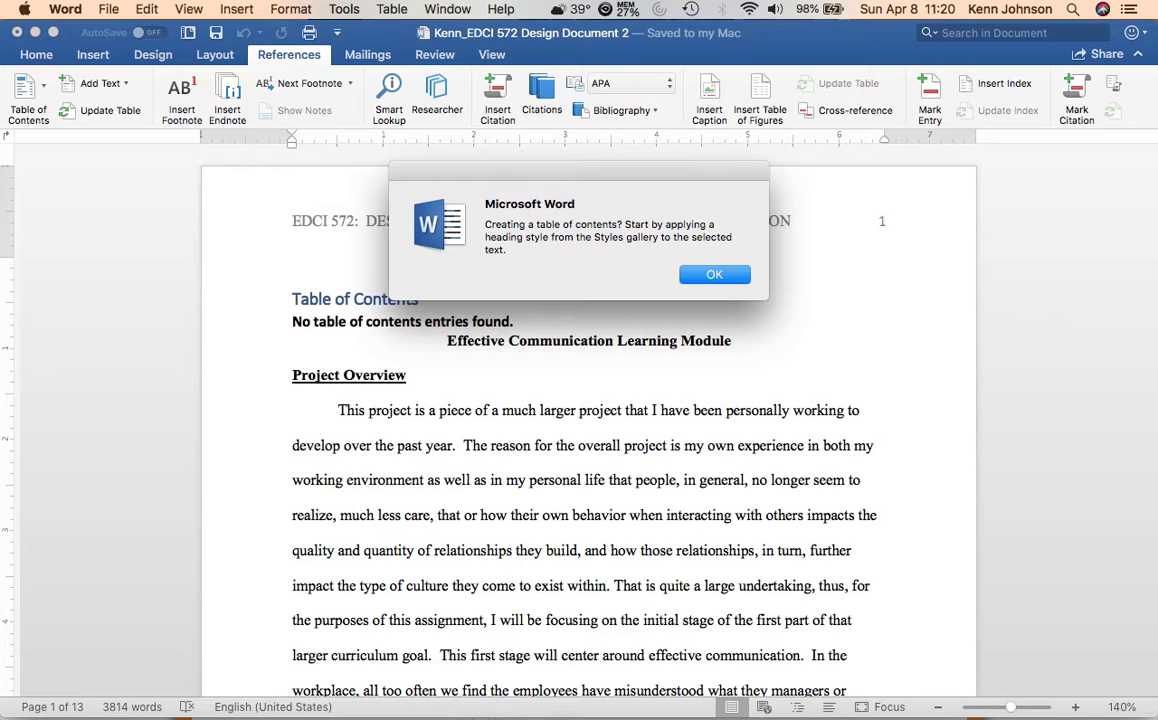
{"action": "key", "text": "Return"}
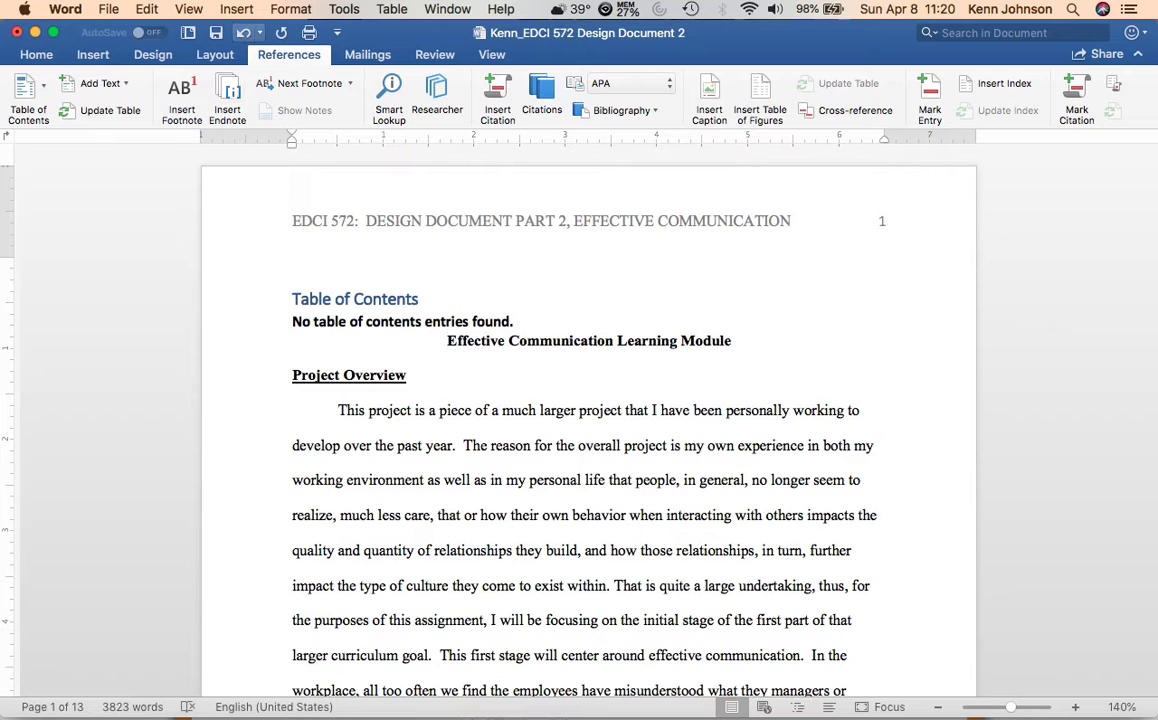
{"action": "left_click", "coordinate": [243, 32]}
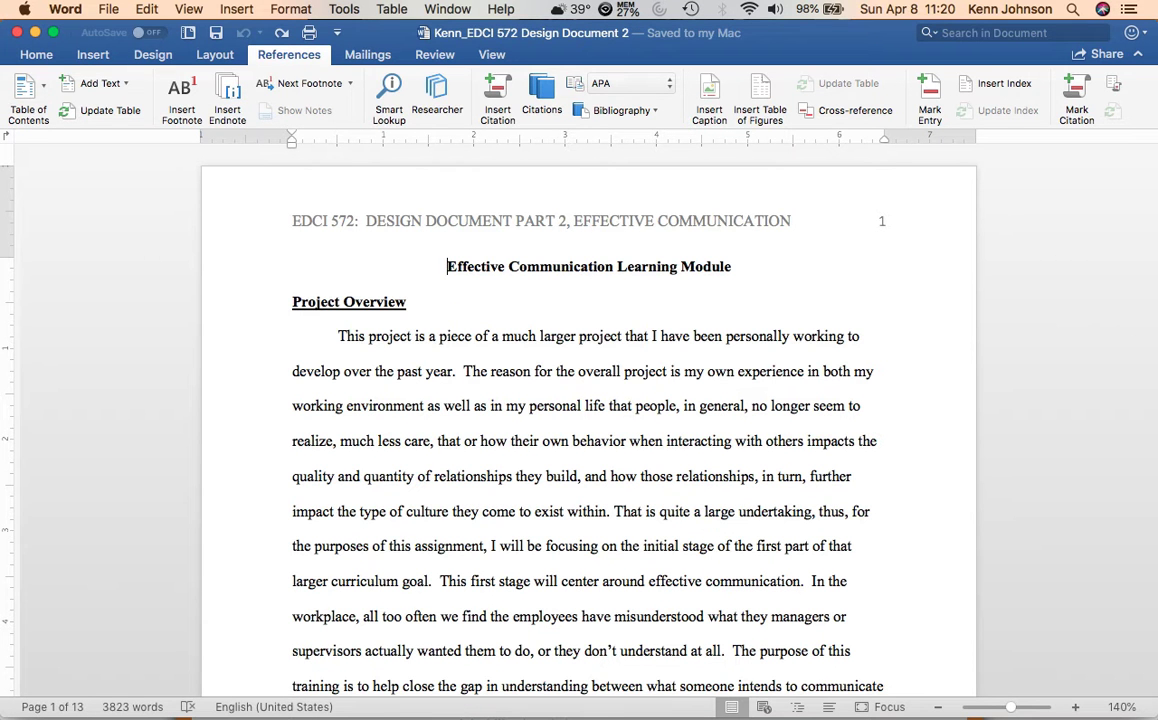
{"action": "left_click", "coordinate": [36, 54]}
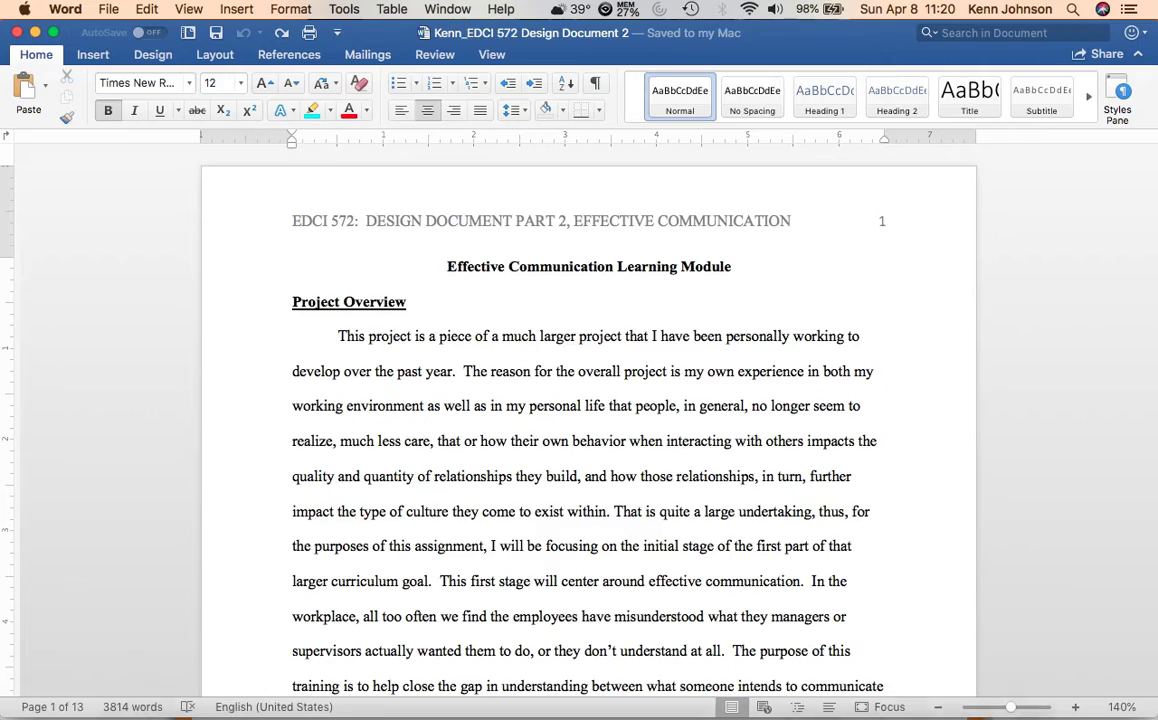
Switch to Chrome and examine the APA heading level formats on Purdue OWL's APA Headings and Seriation page.
{"action": "key", "text": "ctrl+Up"}
{"action": "left_click", "coordinate": [300, 148]}
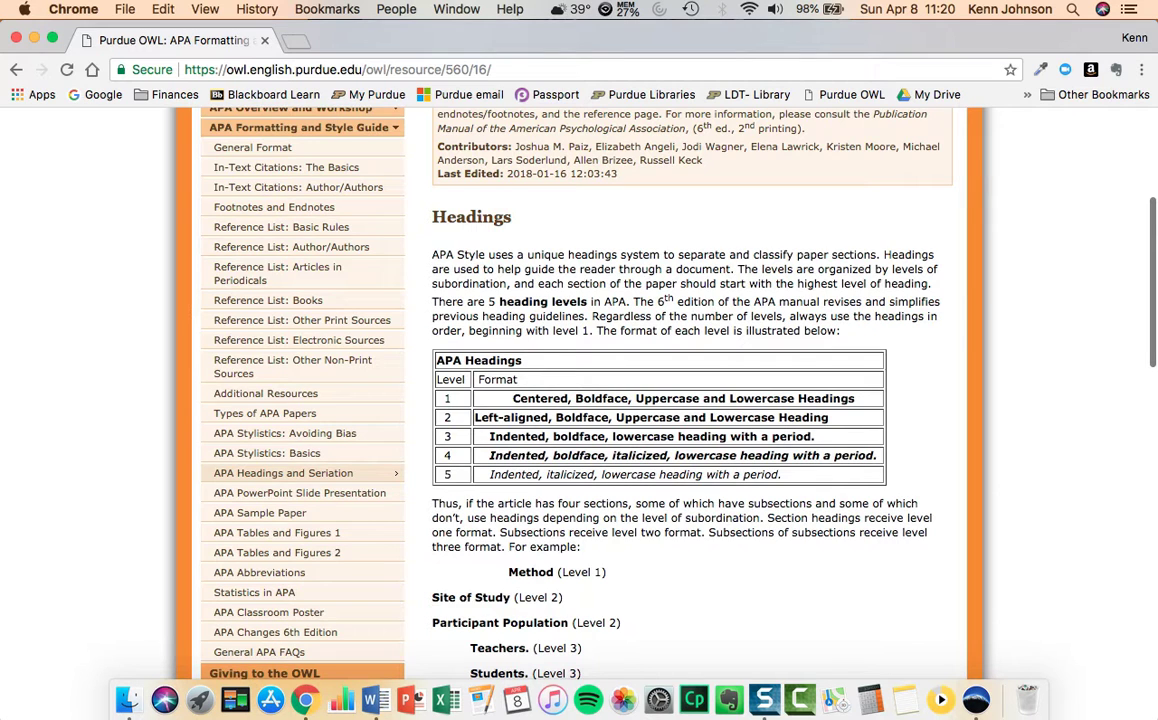
{"action": "scroll", "coordinate": [280, 205], "scroll_direction": "up", "scroll_amount": 5}
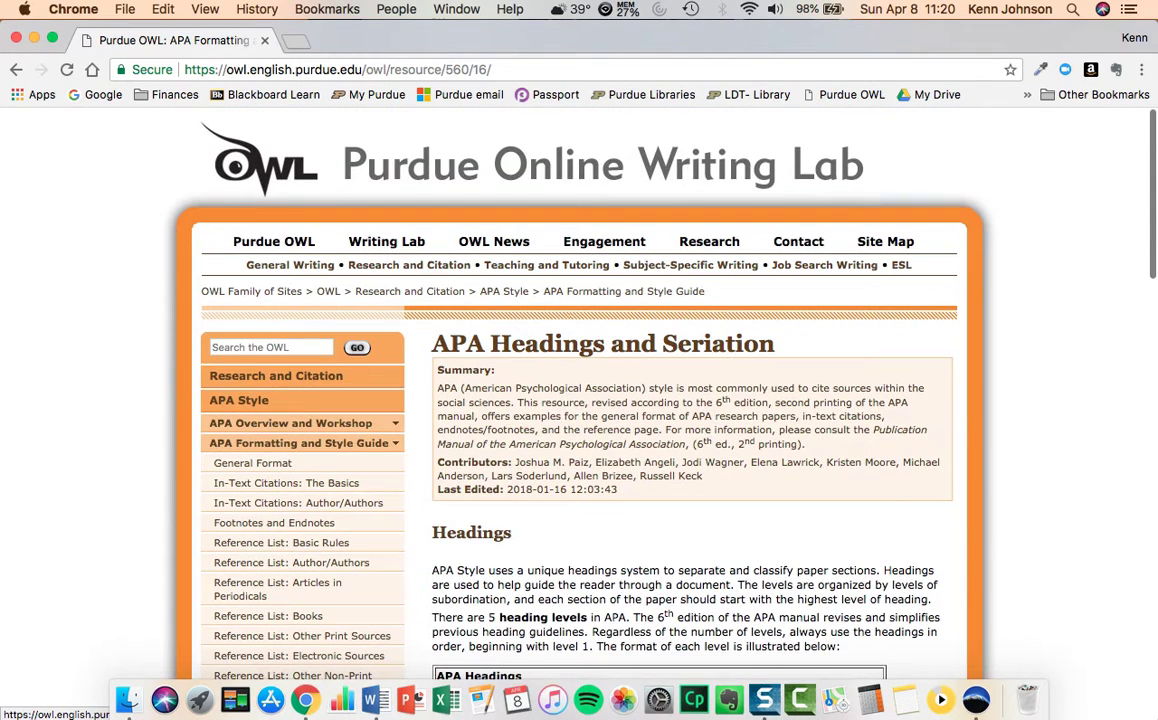
{"action": "left_click", "coordinate": [274, 244]}
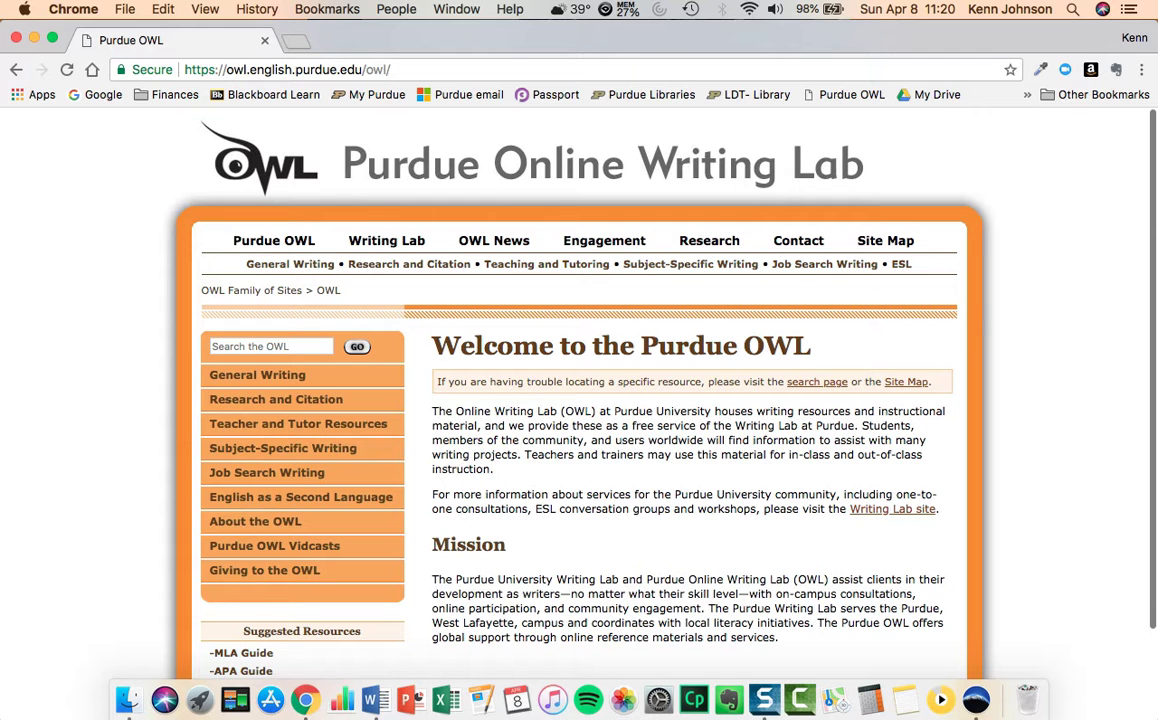
{"action": "left_click", "coordinate": [850, 94]}
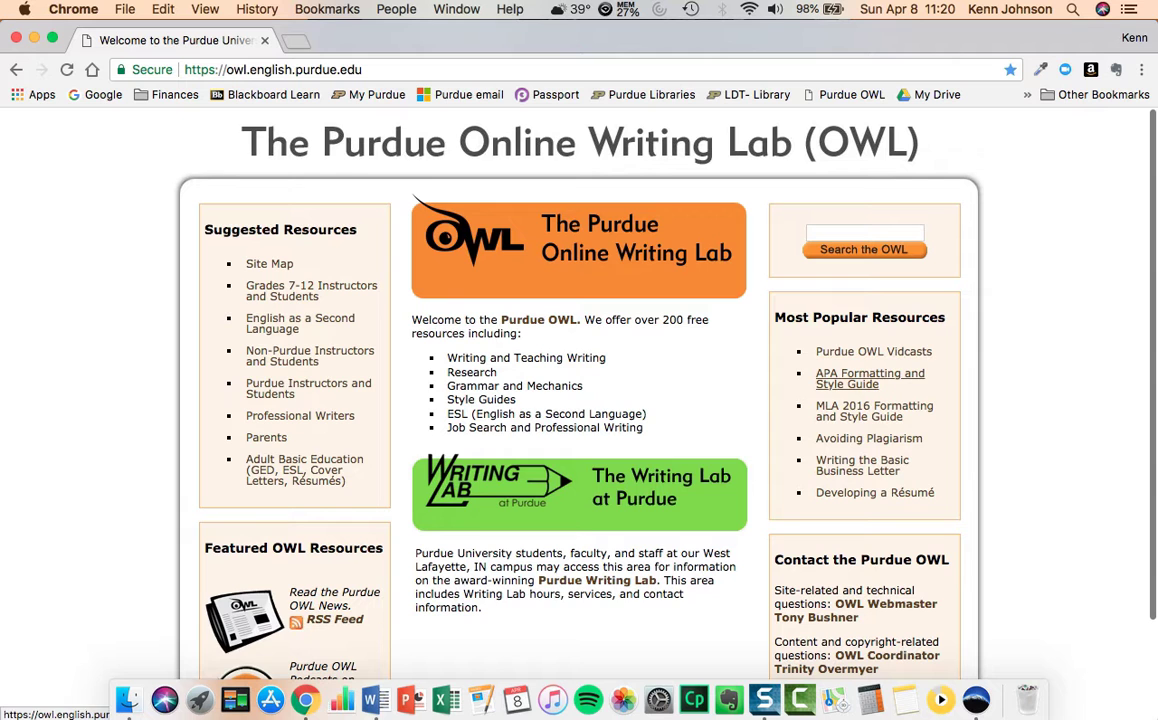
{"action": "left_click", "coordinate": [870, 378]}
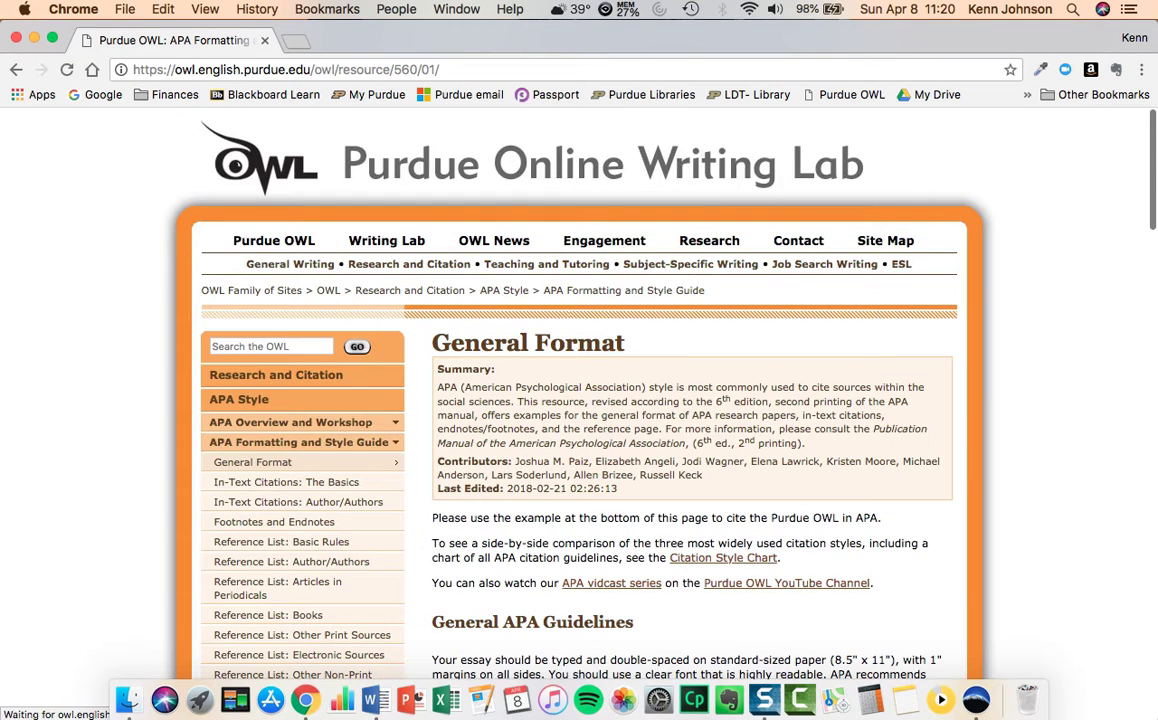
{"action": "scroll", "coordinate": [300, 420], "scroll_direction": "down", "scroll_amount": 5}
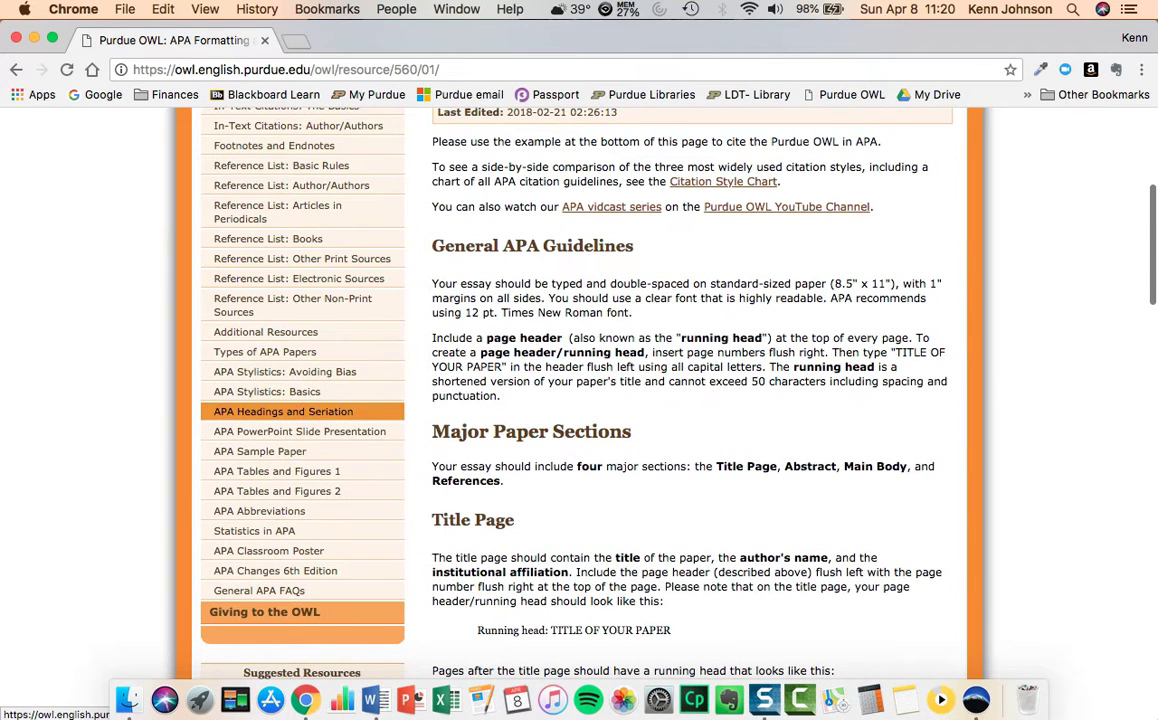
{"action": "left_click", "coordinate": [283, 411]}
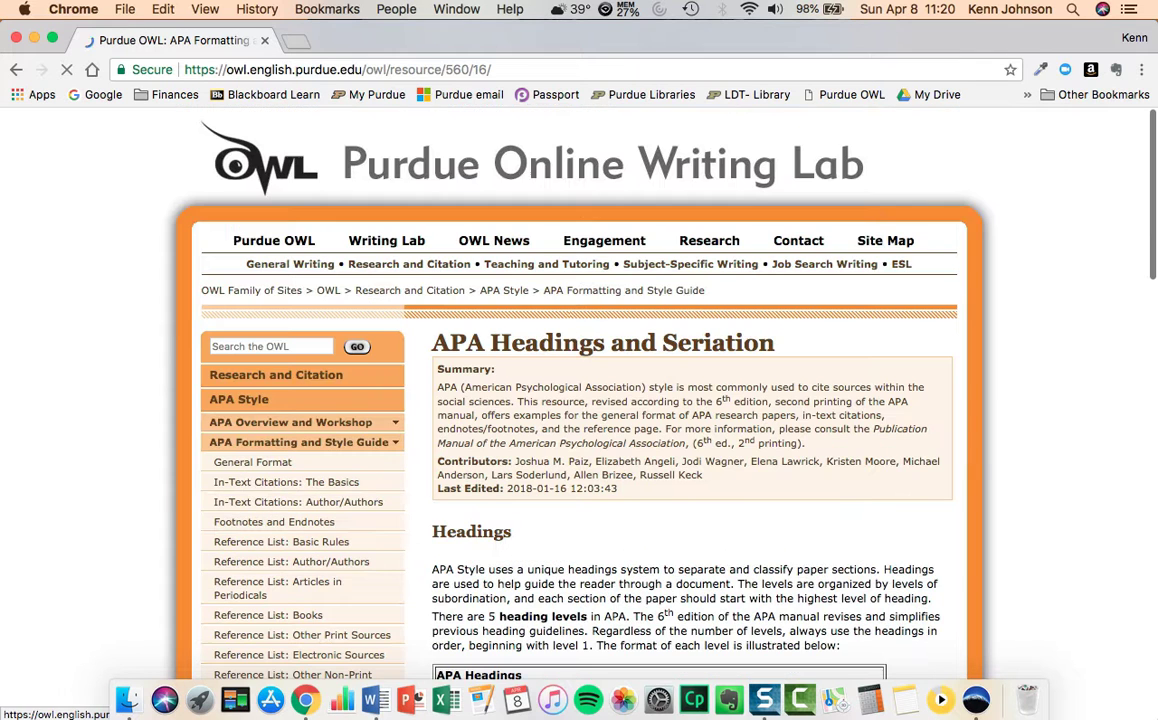
{"action": "scroll", "coordinate": [283, 411], "scroll_direction": "down", "scroll_amount": 5}
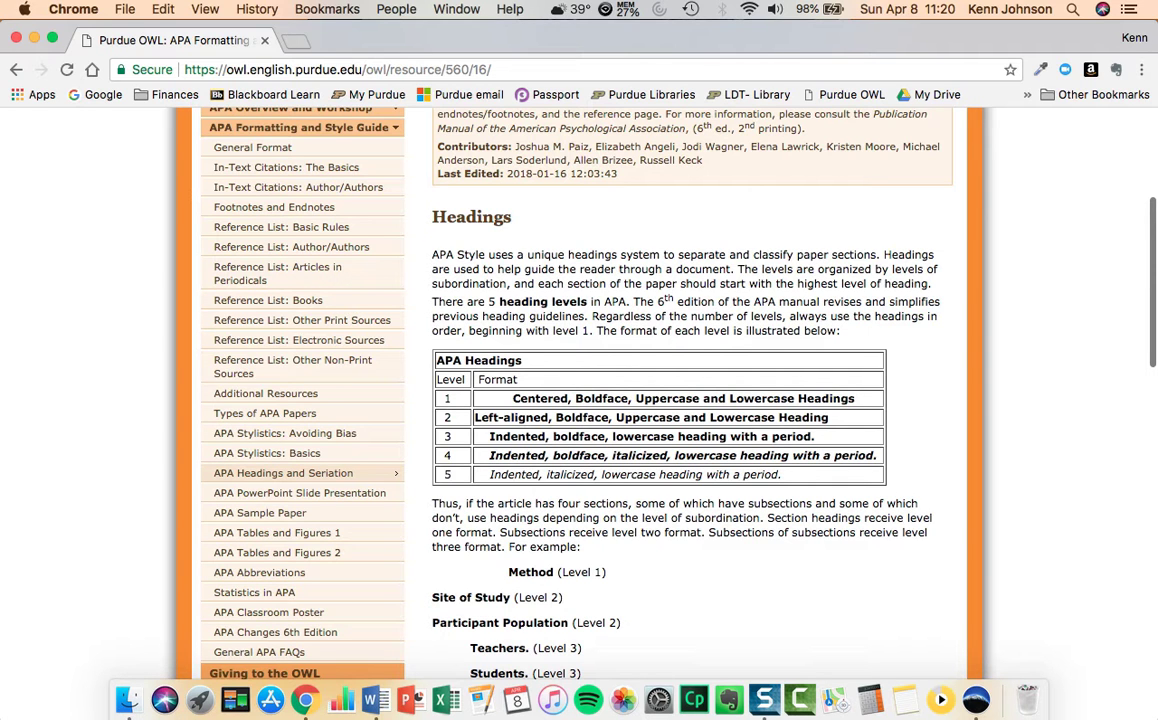
Switch back to Word and modify the Heading 1 style's font to Times New Roman Bold at 12 pt.
{"action": "key", "text": "ctrl+Up"}
{"action": "left_click", "coordinate": [302, 496]}
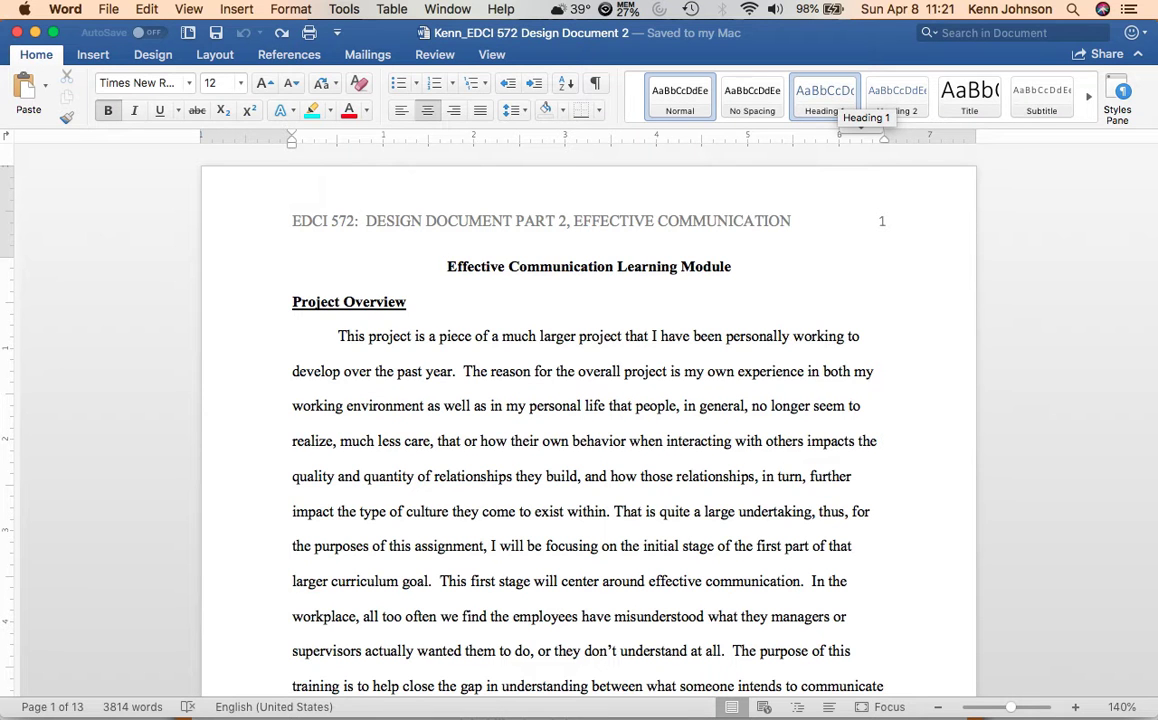
{"action": "right_click", "coordinate": [835, 95]}
{"action": "left_click", "coordinate": [875, 118]}
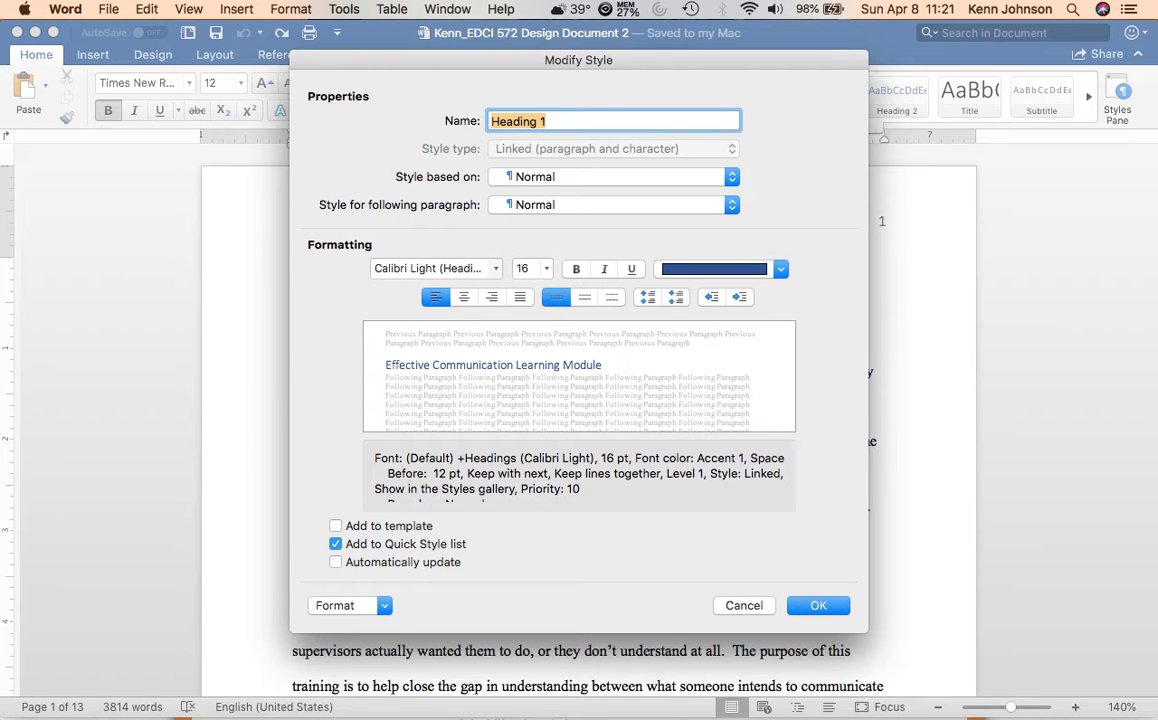
{"action": "left_click", "coordinate": [440, 268]}
{"action": "mouse_move", "coordinate": [445, 291]}
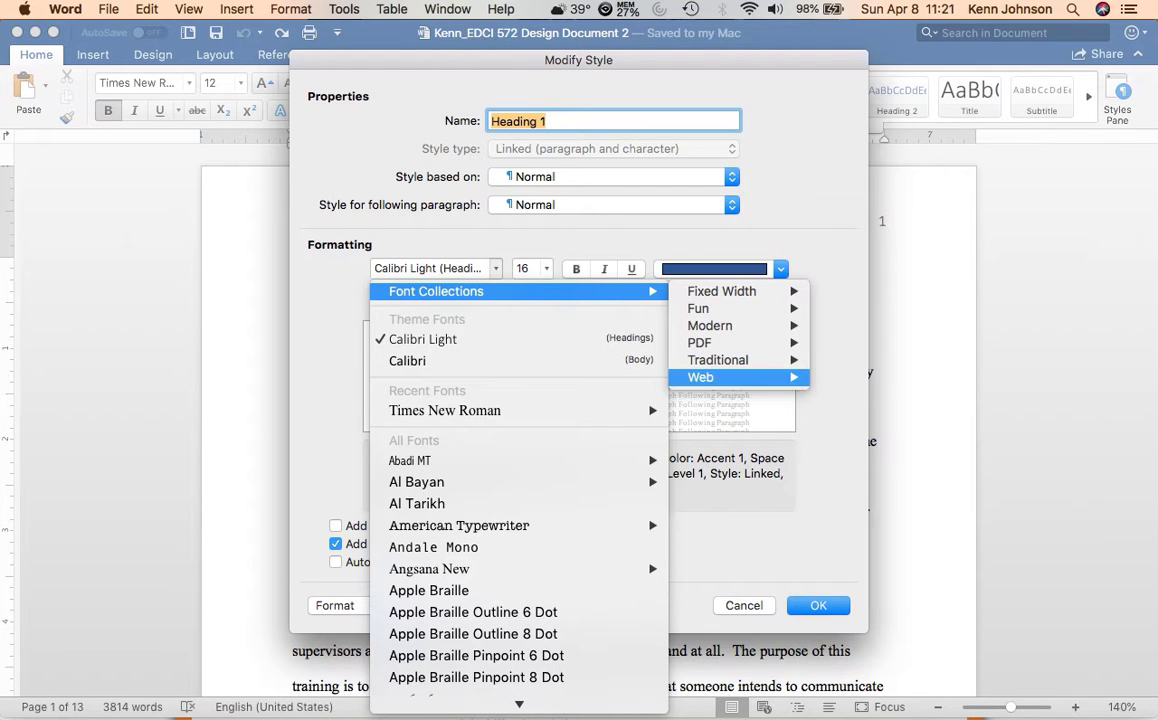
{"action": "mouse_move", "coordinate": [705, 377]}
{"action": "mouse_move", "coordinate": [880, 510]}
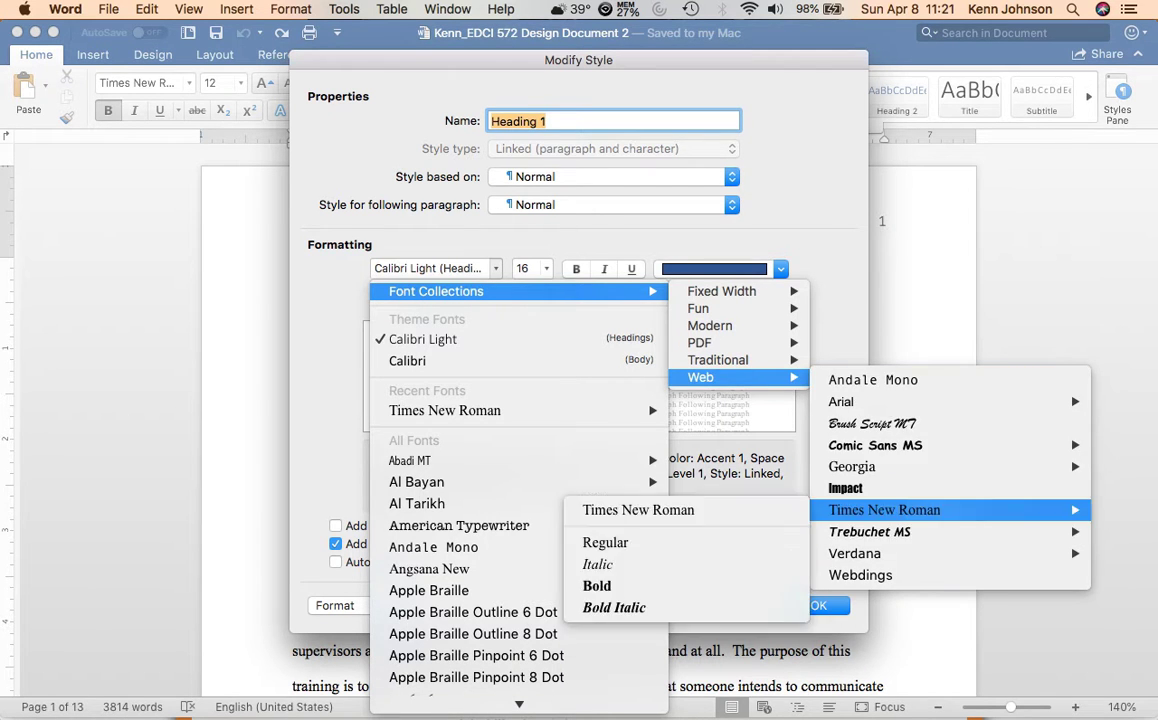
{"action": "left_click", "coordinate": [600, 586]}
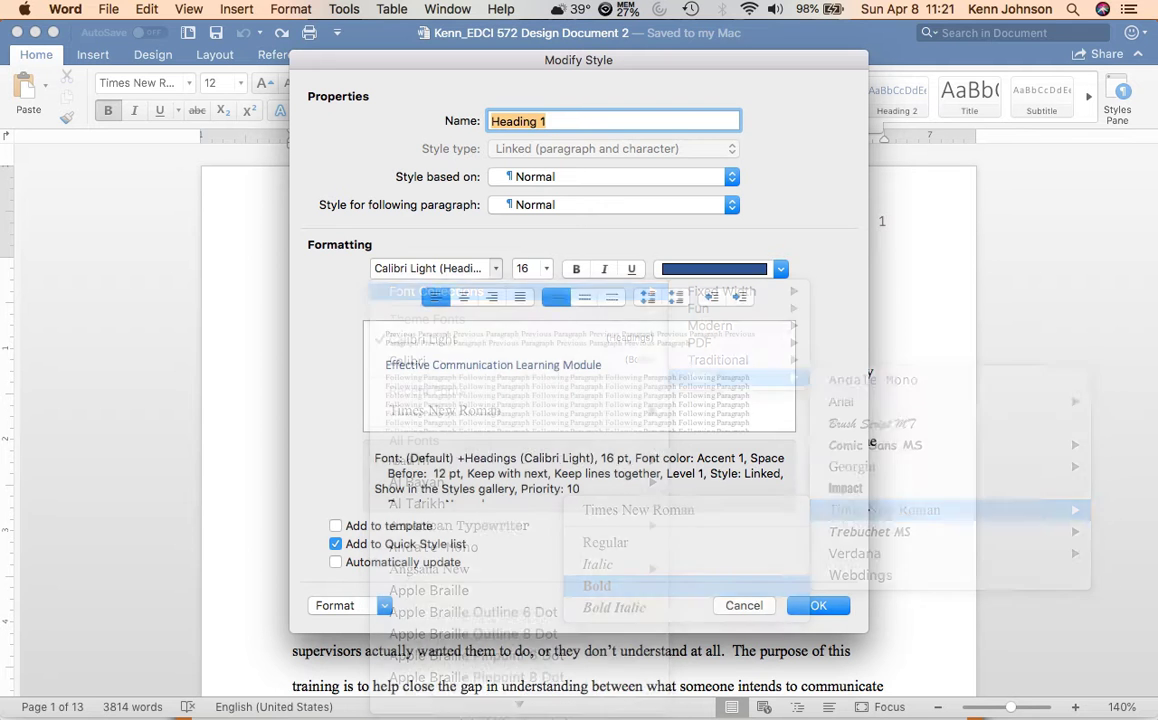
{"action": "left_click", "coordinate": [546, 268]}
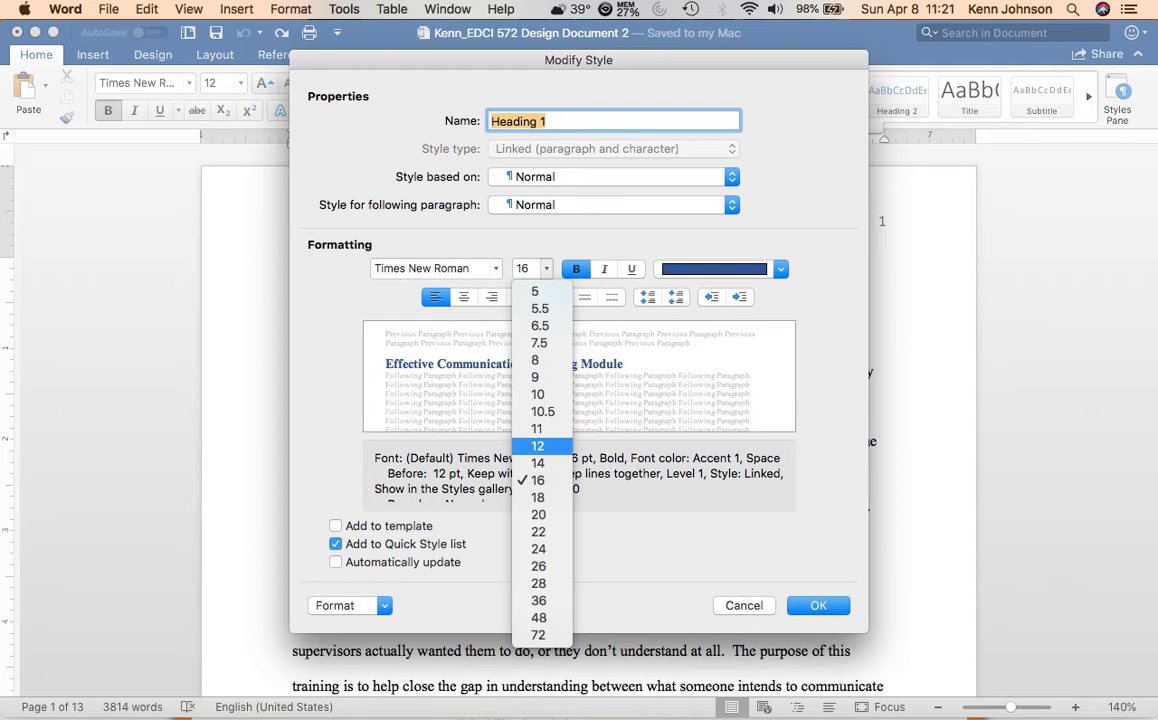
{"action": "left_click", "coordinate": [538, 446]}
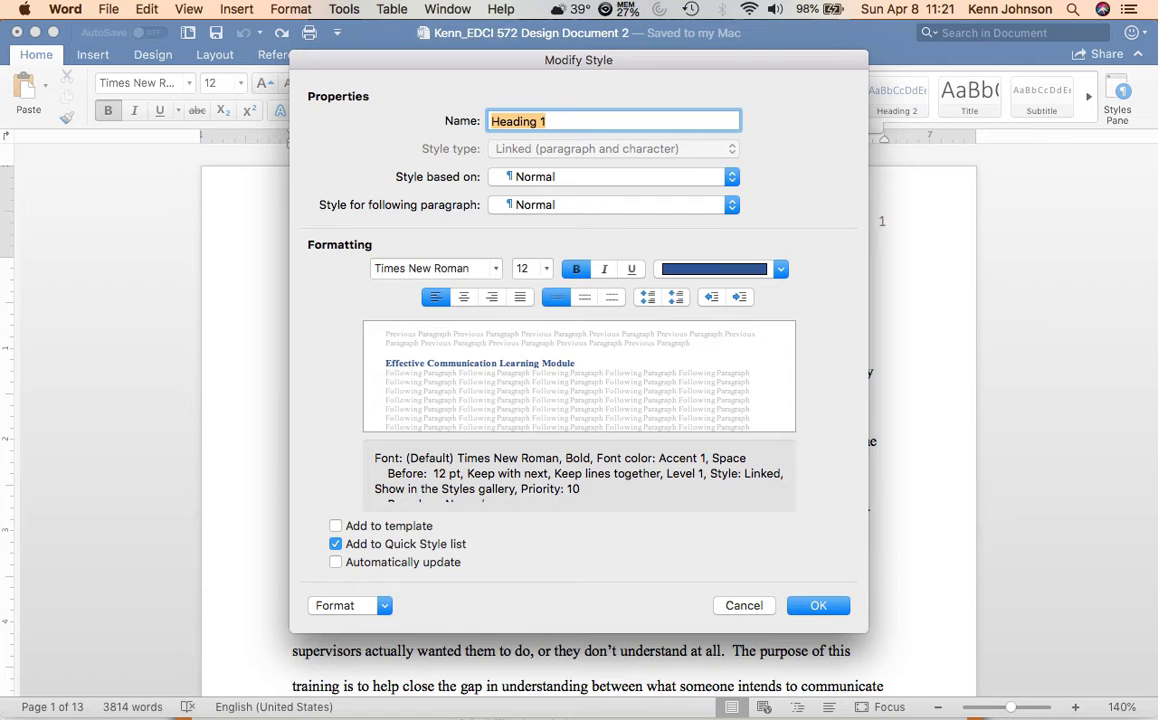
Give the Heading 1 style black text, centered alignment and double line spacing, and save the style.
{"action": "left_click", "coordinate": [780, 268]}
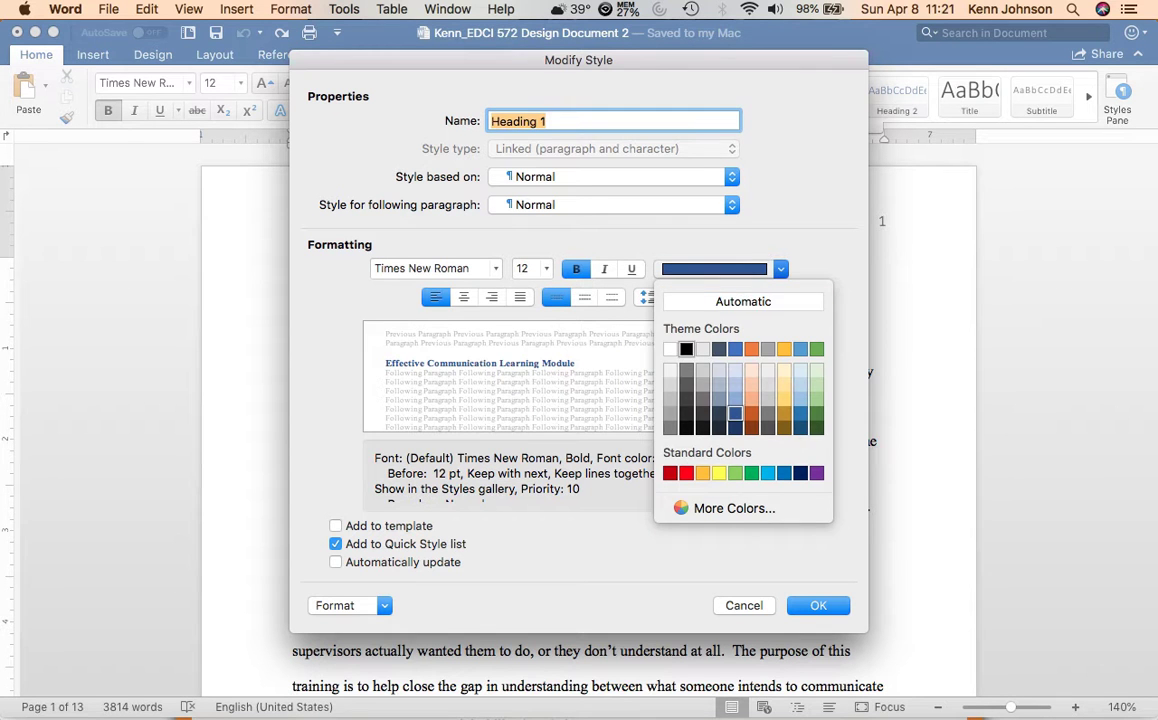
{"action": "left_click", "coordinate": [690, 344]}
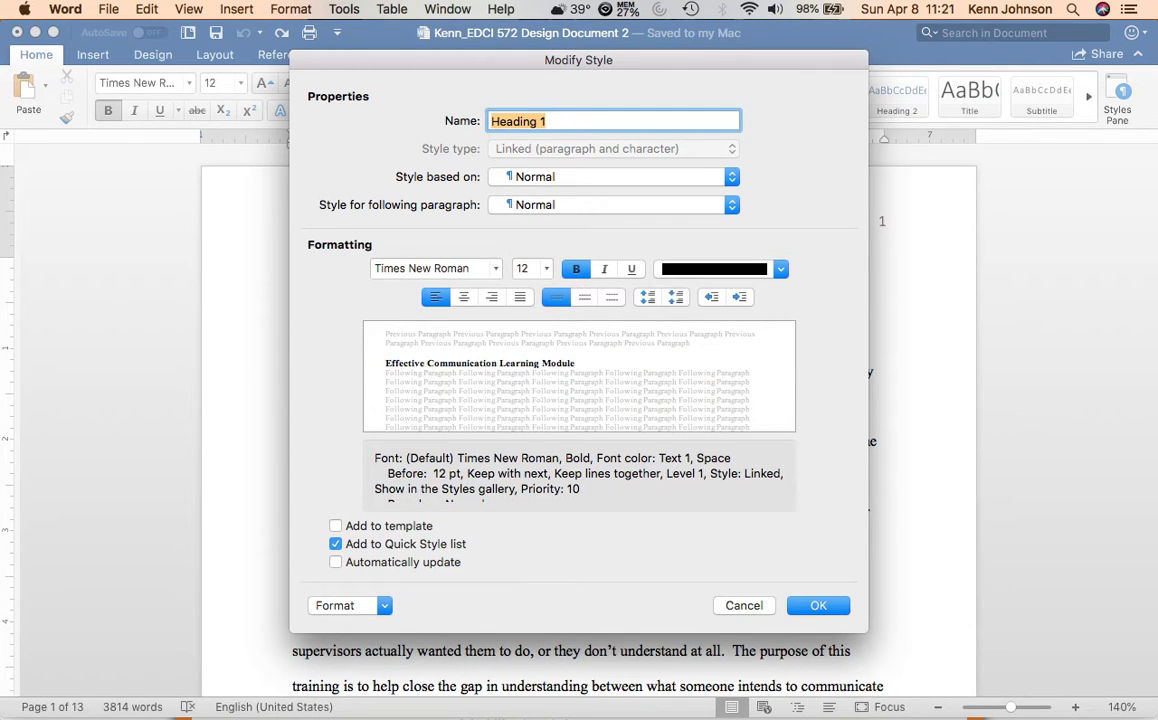
{"action": "left_click", "coordinate": [463, 297]}
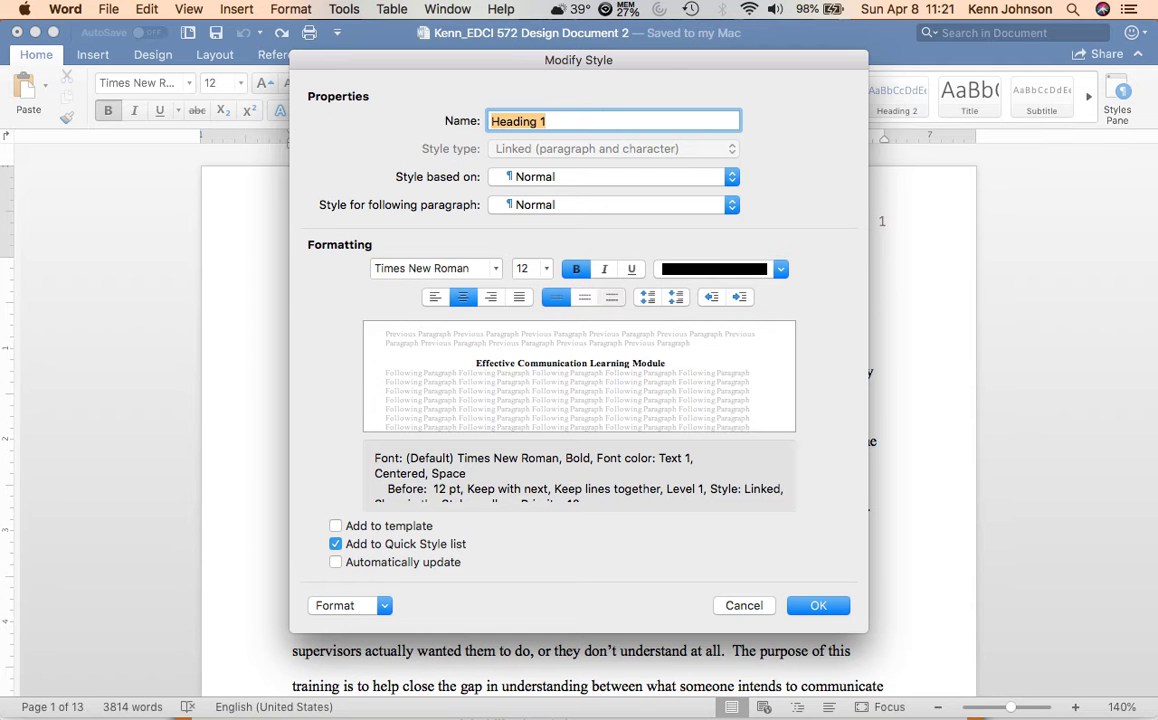
{"action": "left_click", "coordinate": [612, 297]}
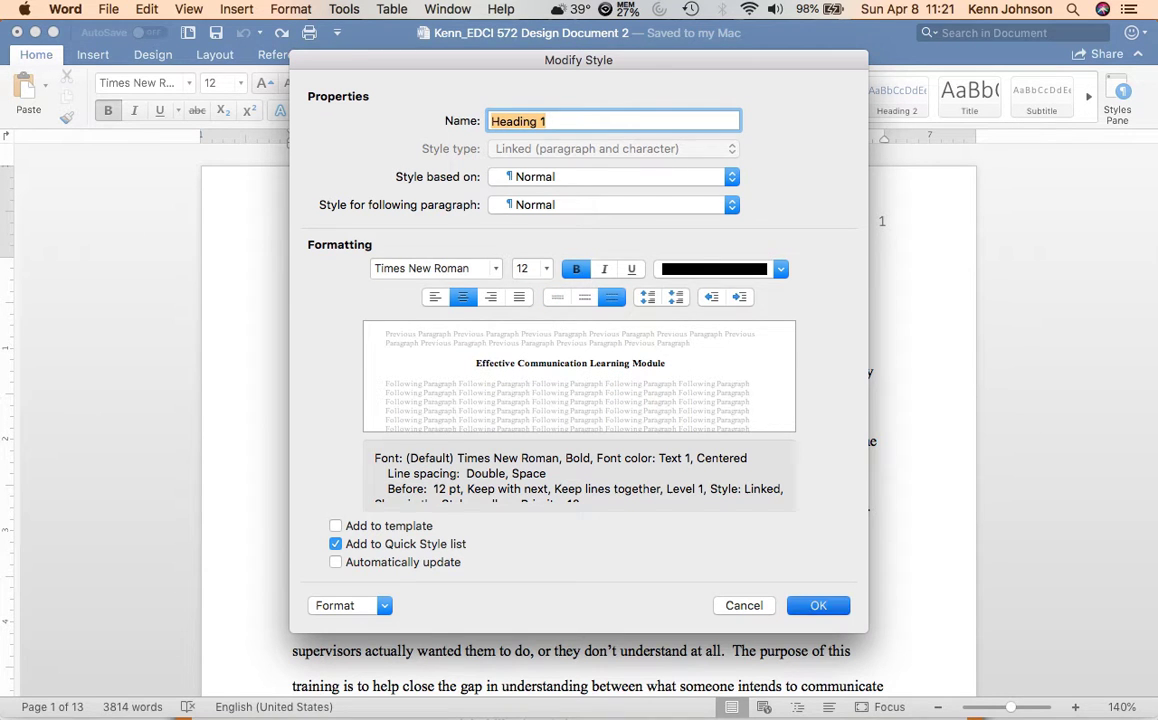
{"action": "key", "text": "Return"}
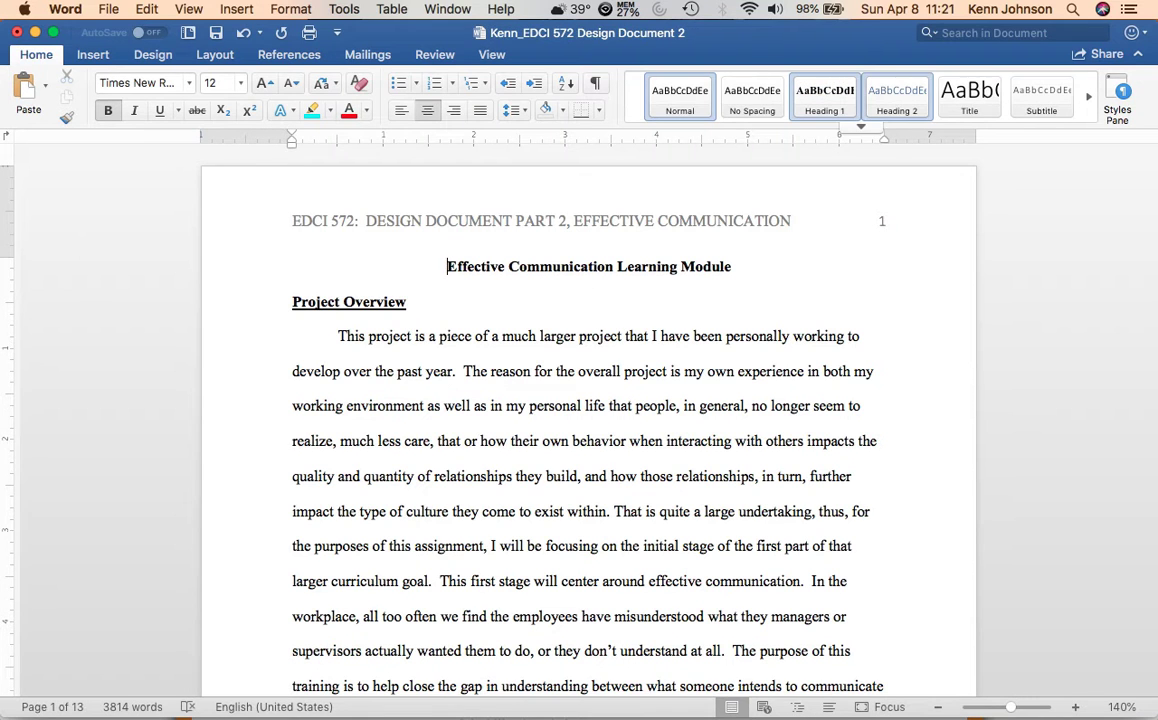
Apply Heading 2 to the document title and modify that style's font to Times New Roman Bold at 12 pt.
{"action": "left_click", "coordinate": [897, 98]}
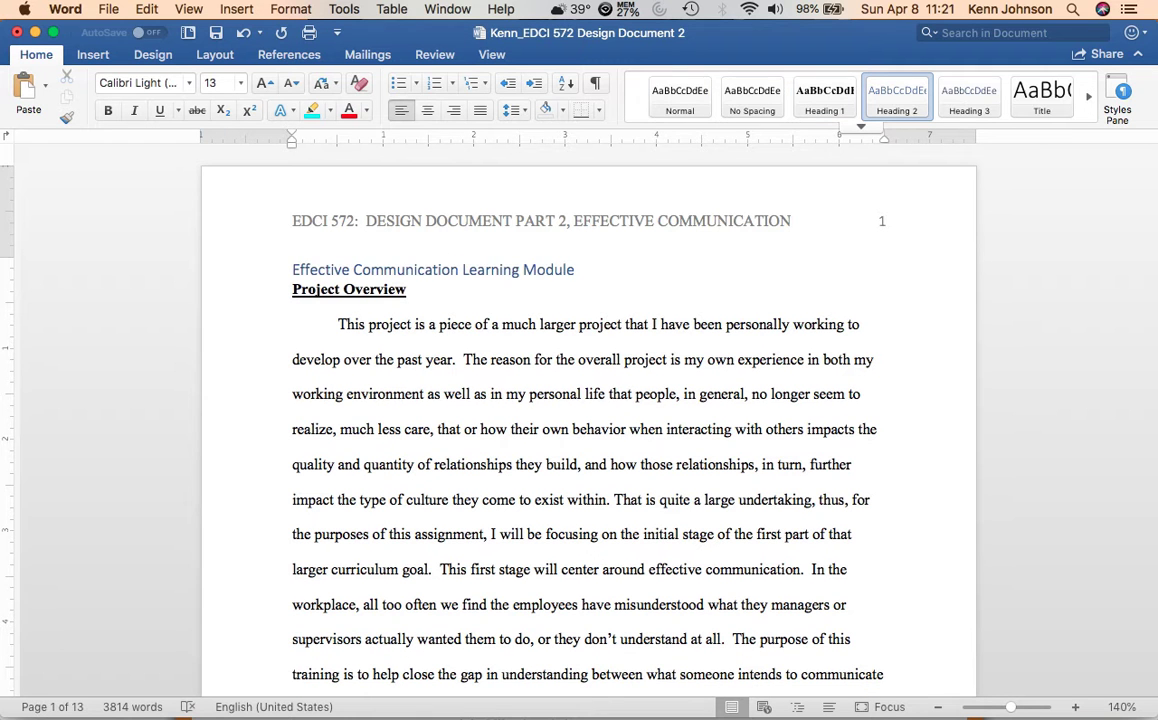
{"action": "right_click", "coordinate": [897, 98]}
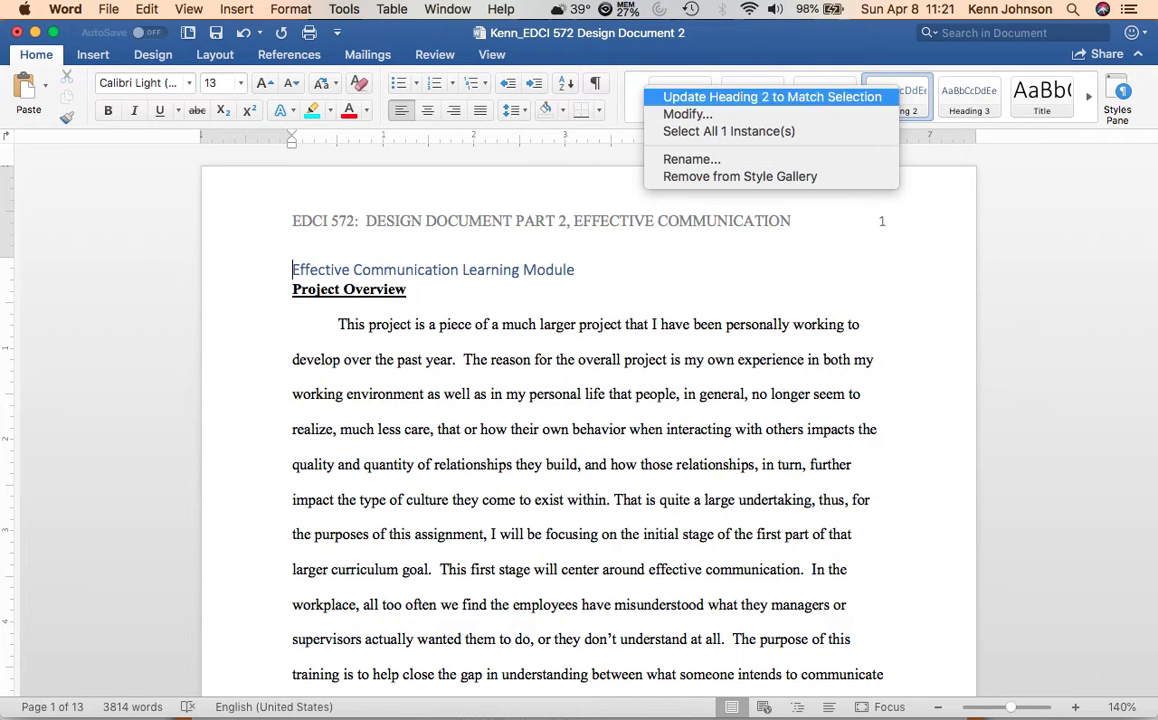
{"action": "left_click", "coordinate": [687, 114]}
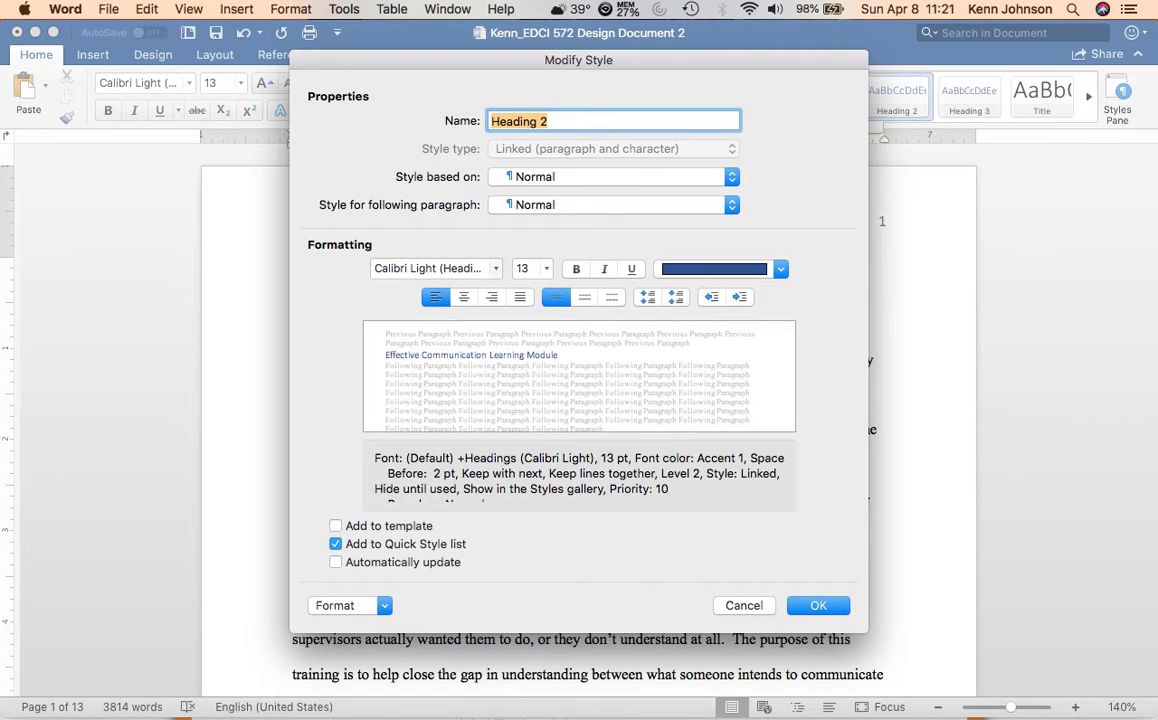
{"action": "left_click", "coordinate": [447, 268]}
{"action": "mouse_move", "coordinate": [436, 291]}
{"action": "mouse_move", "coordinate": [700, 377]}
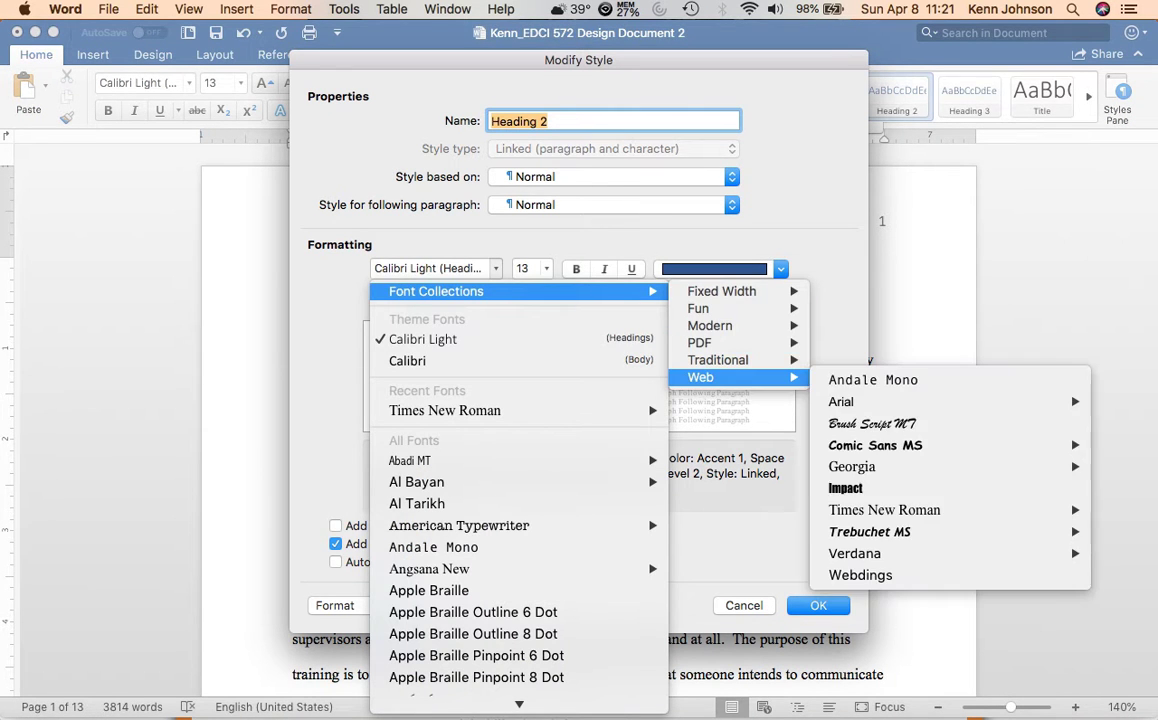
{"action": "mouse_move", "coordinate": [884, 510]}
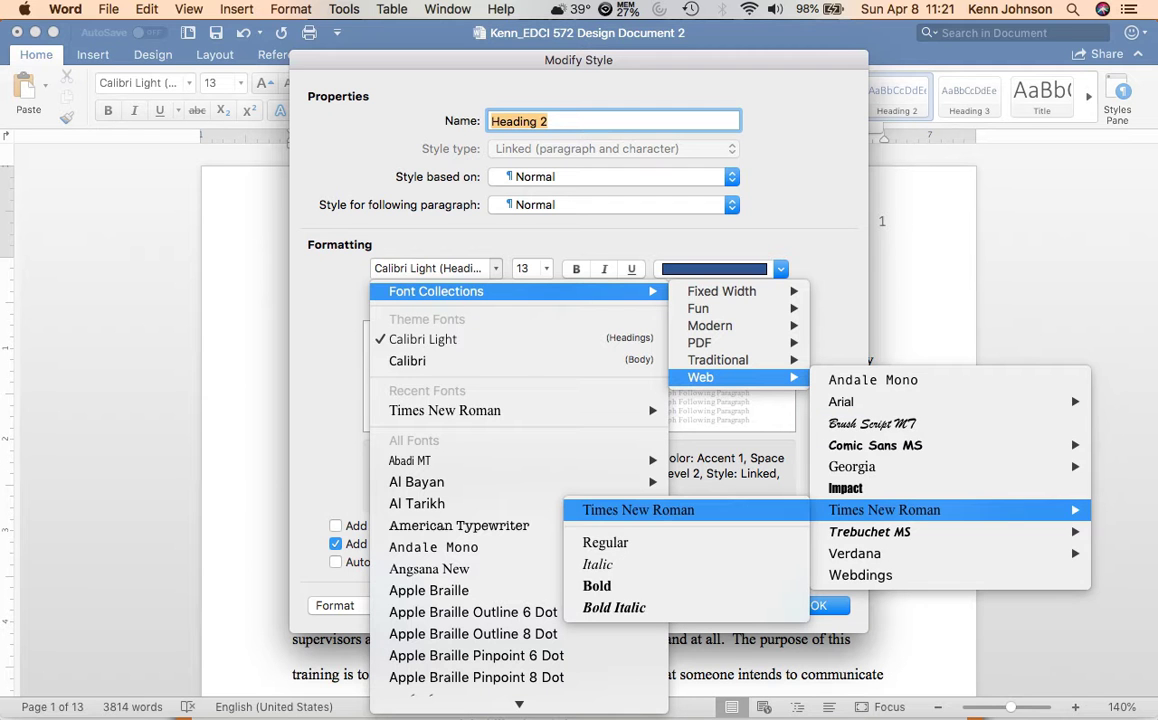
{"action": "left_click", "coordinate": [600, 586]}
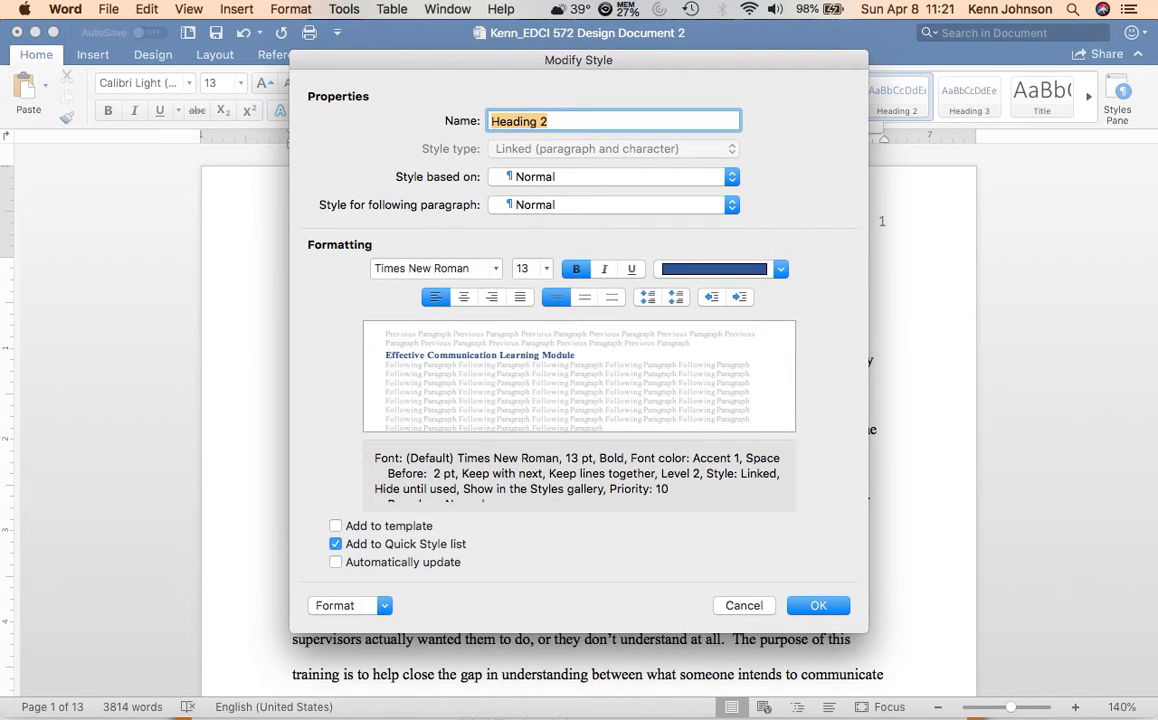
{"action": "left_click", "coordinate": [530, 268]}
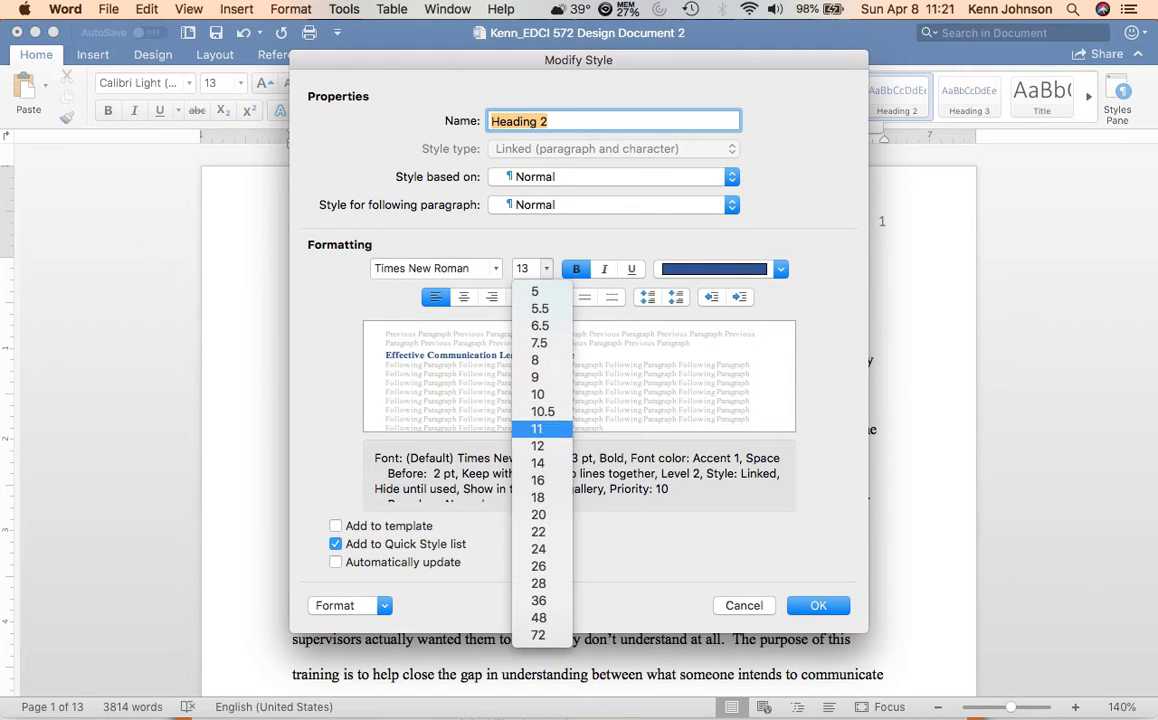
{"action": "left_click", "coordinate": [537, 446]}
Give the Heading 2 style black text and double line spacing, and save the style.
{"action": "left_click", "coordinate": [780, 268]}
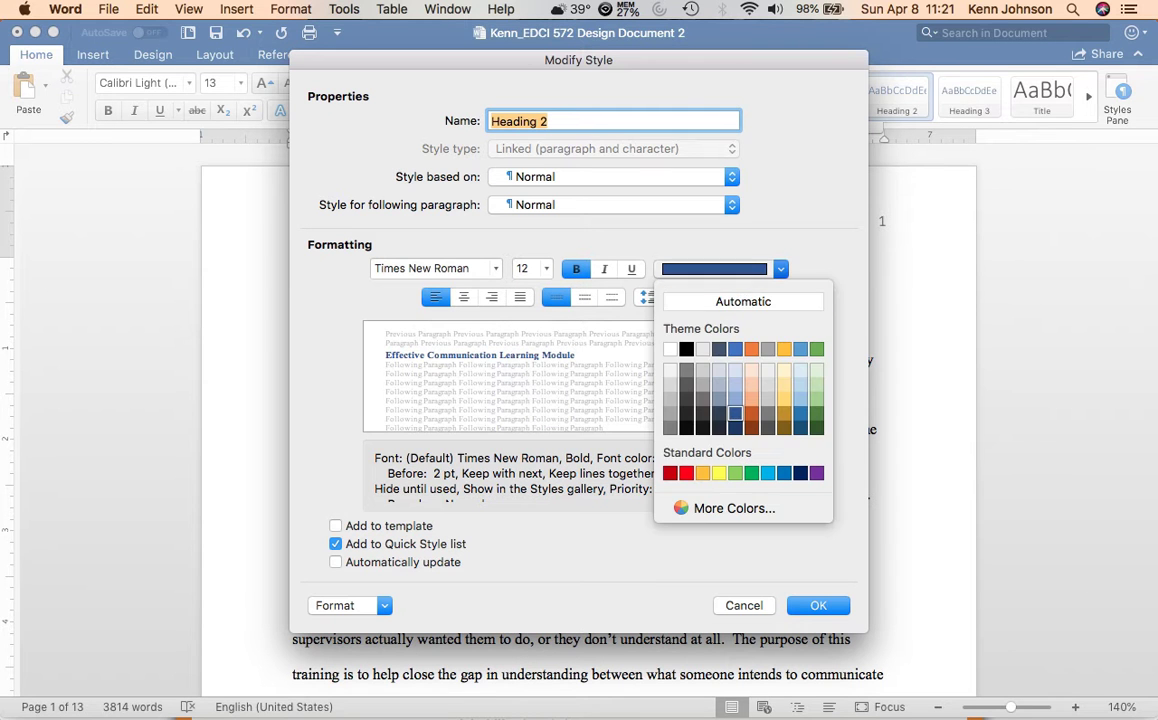
{"action": "left_click", "coordinate": [686, 349]}
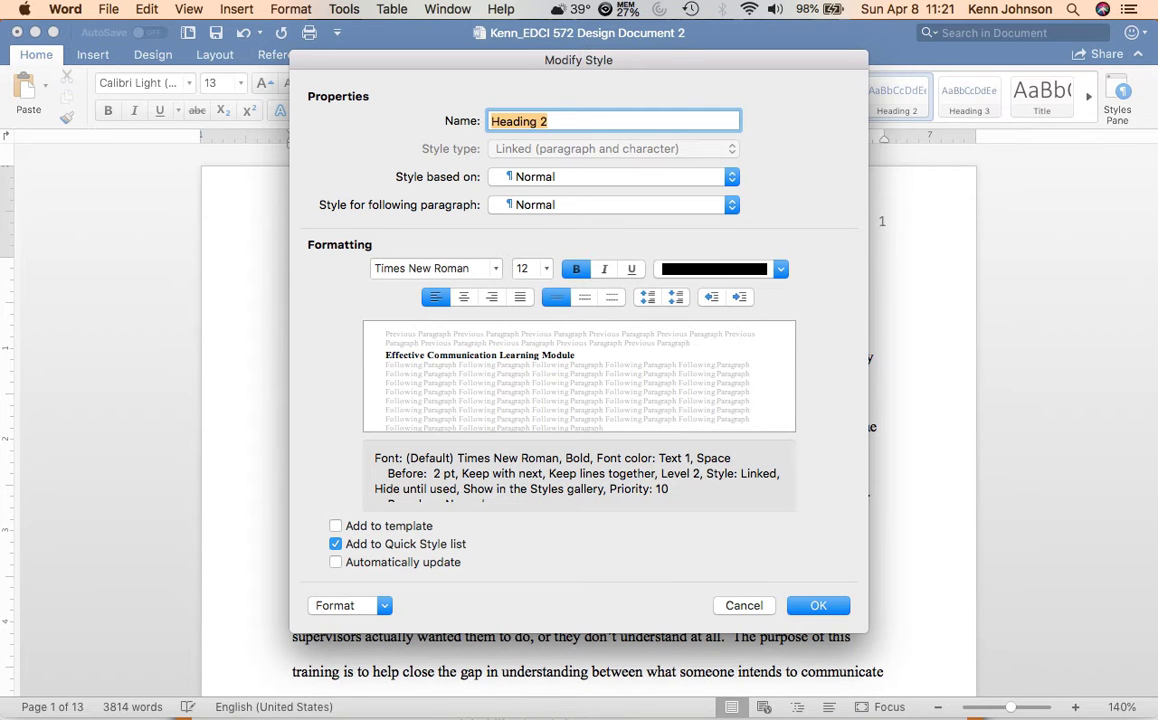
{"action": "left_click", "coordinate": [611, 297]}
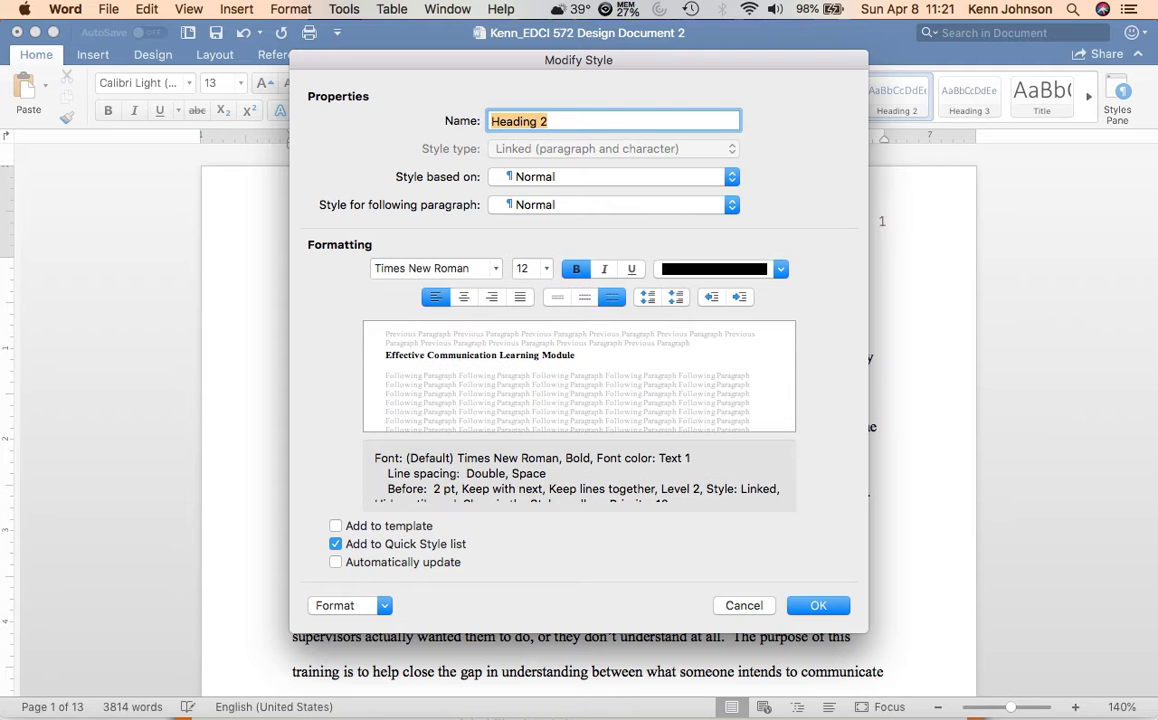
{"action": "key", "text": "Return"}
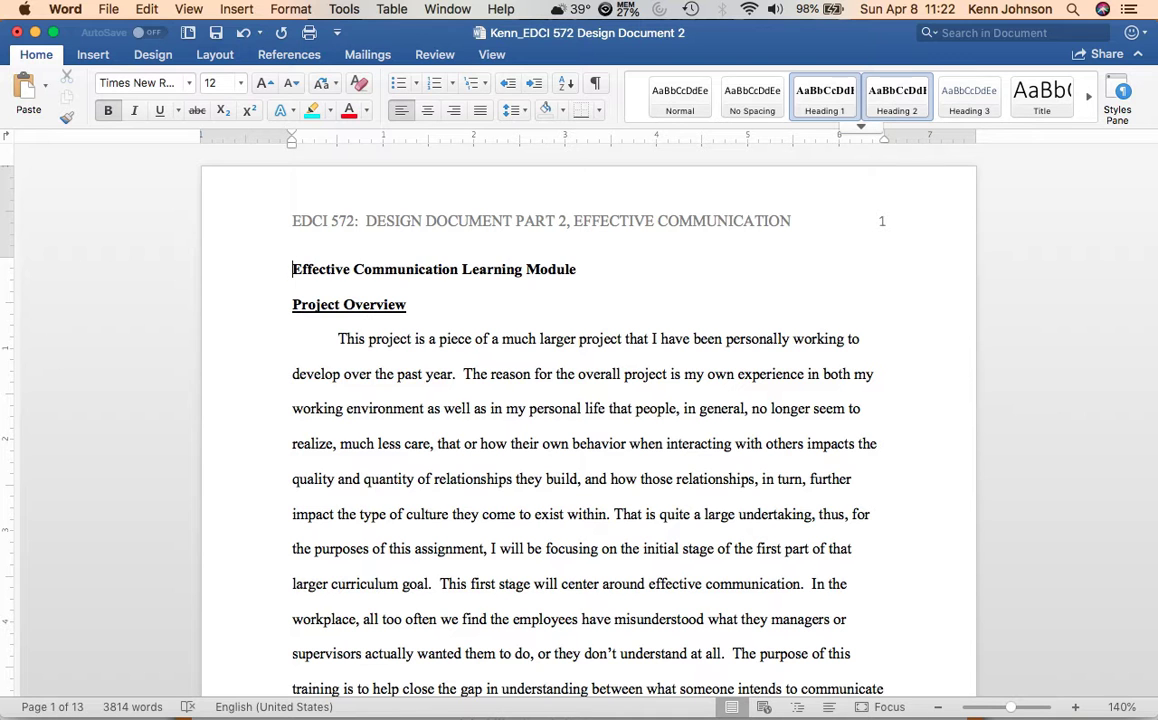
Apply Heading 1 to the title Effective Communication Learning Module and Heading 2 to Project Overview.
{"action": "left_click", "coordinate": [825, 97]}
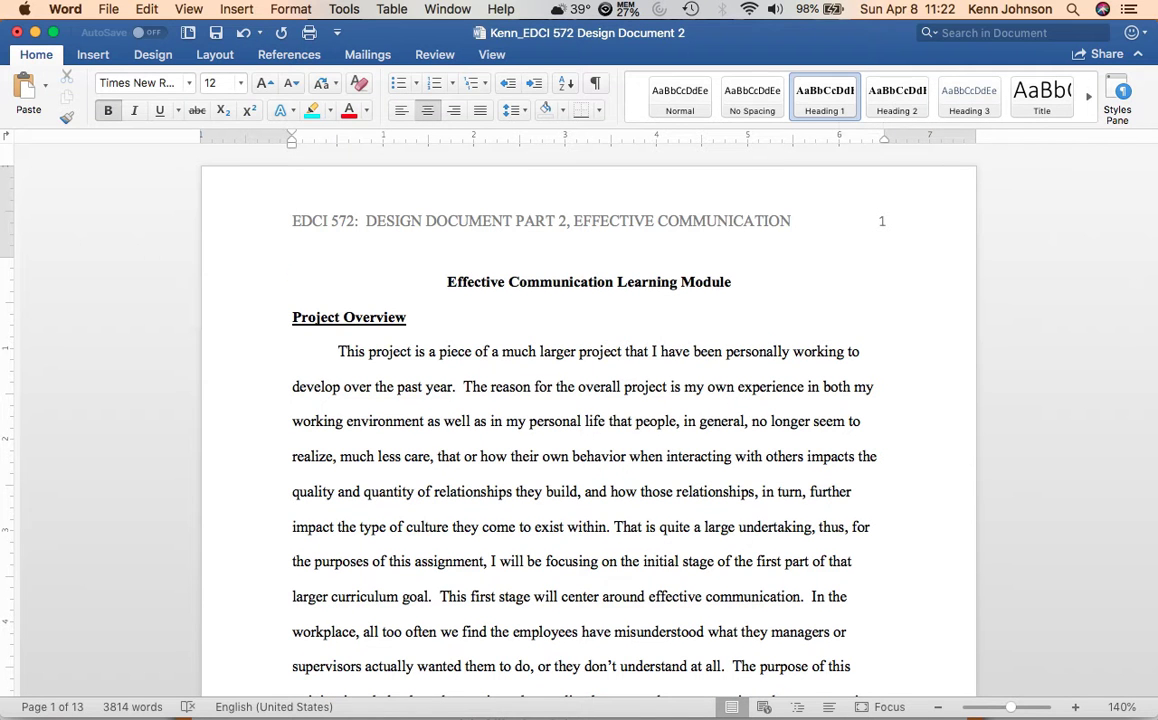
{"action": "left_click", "coordinate": [293, 317]}
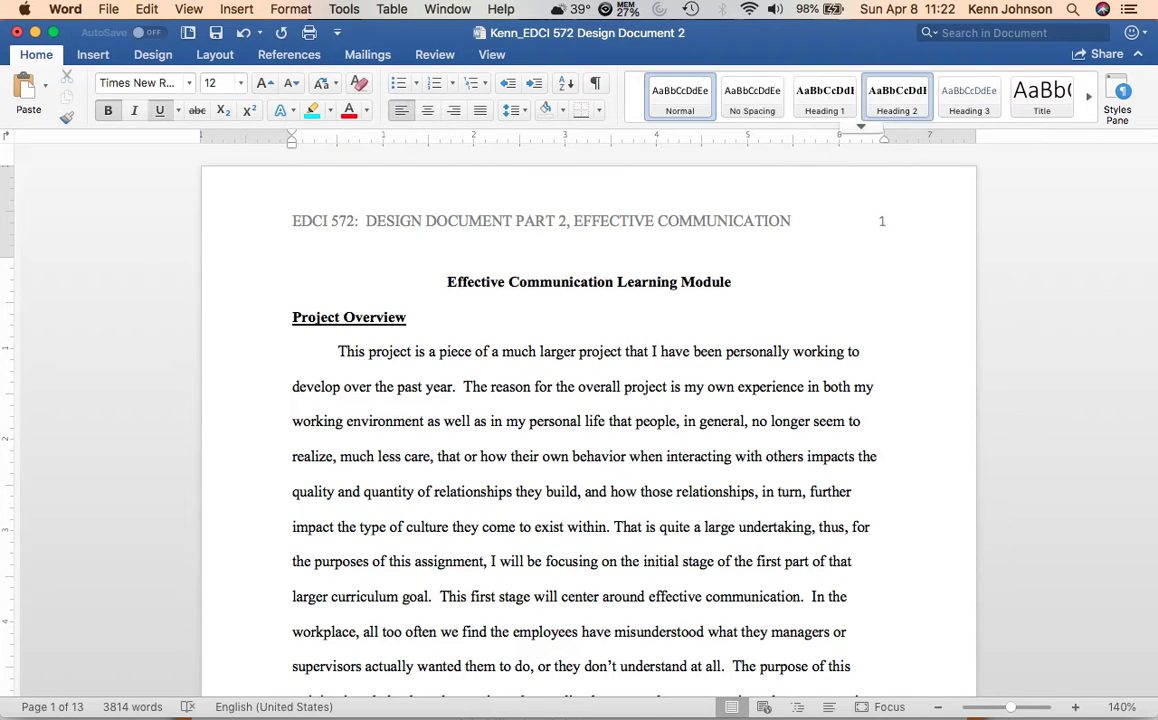
{"action": "left_click", "coordinate": [897, 97]}
Apply the Heading 2 style to the Instructional Goal and Goal Analysis Diagram headings.
{"action": "scroll", "coordinate": [588, 420], "scroll_direction": "down", "scroll_amount": 15}
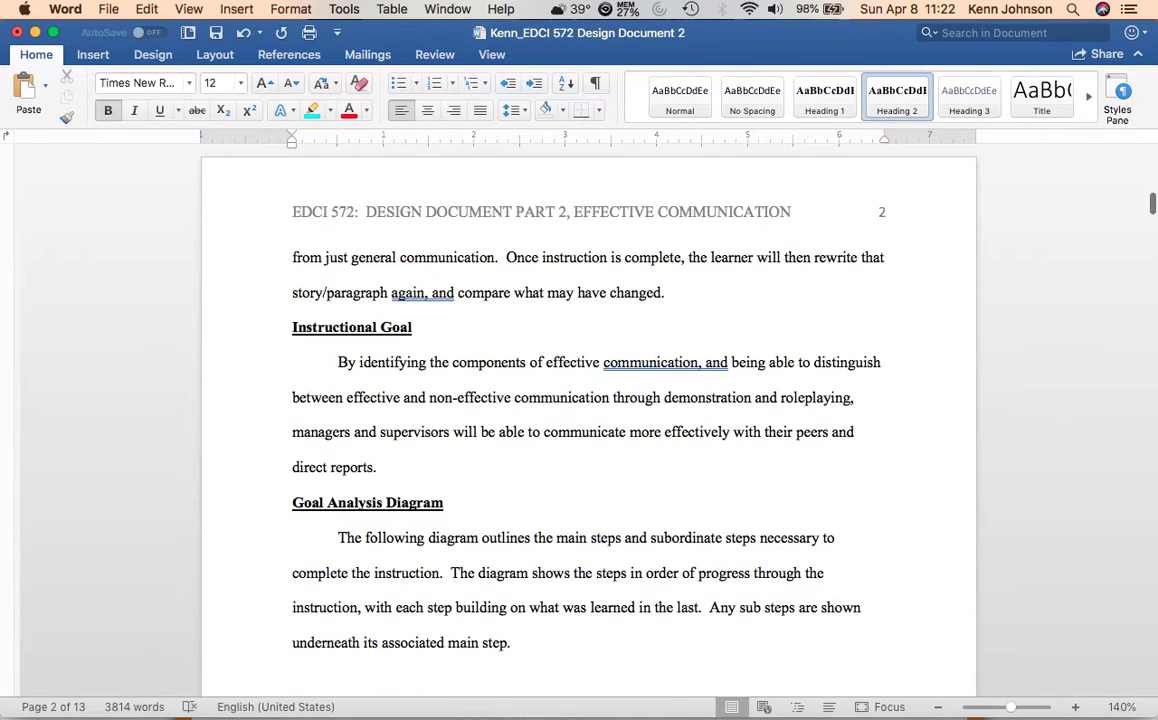
{"action": "left_click", "coordinate": [292, 327]}
{"action": "left_click", "coordinate": [897, 97]}
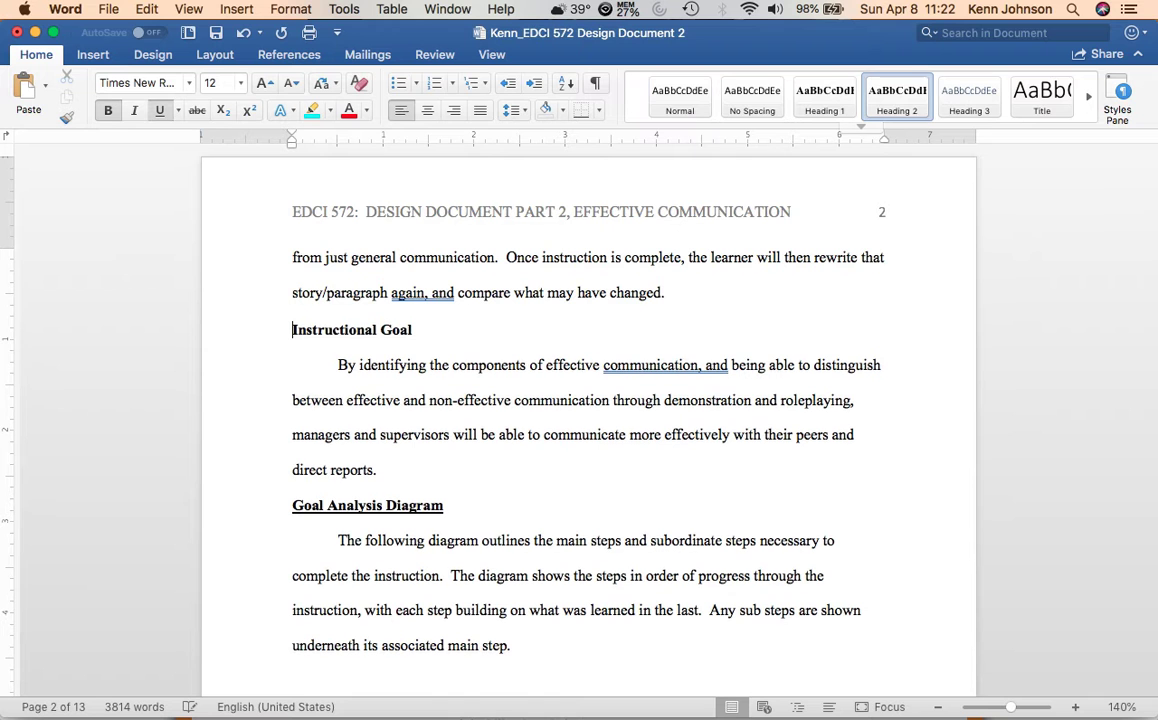
{"action": "left_click", "coordinate": [293, 505]}
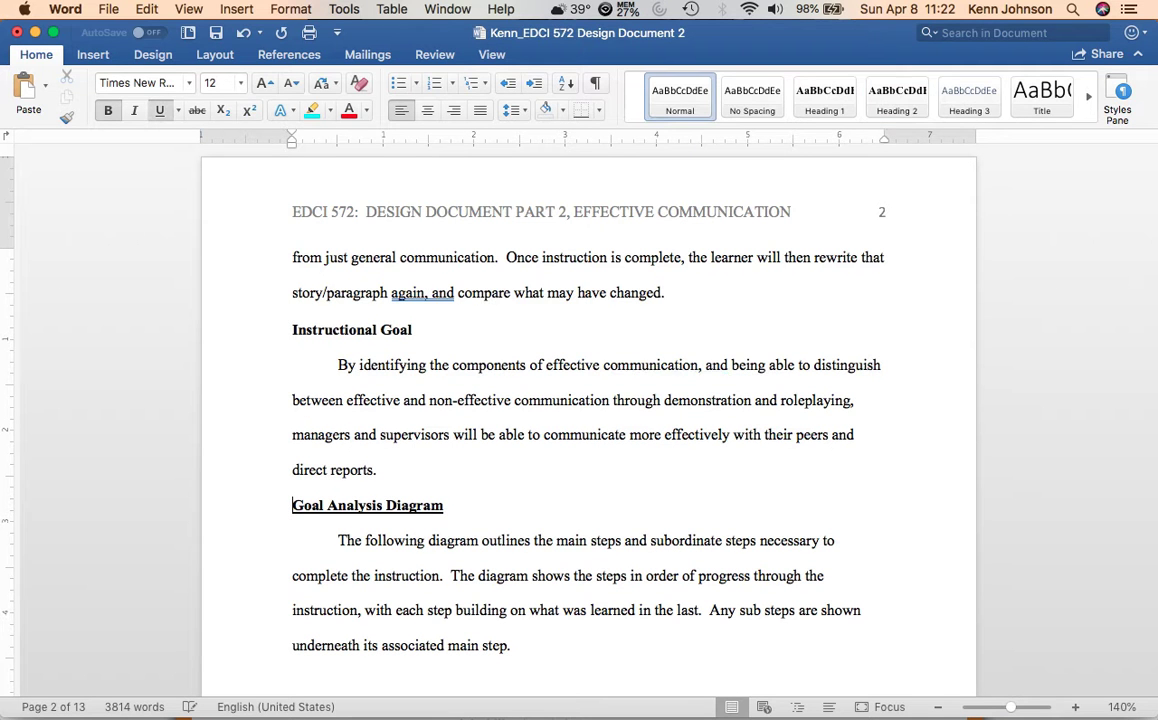
{"action": "left_click", "coordinate": [897, 97]}
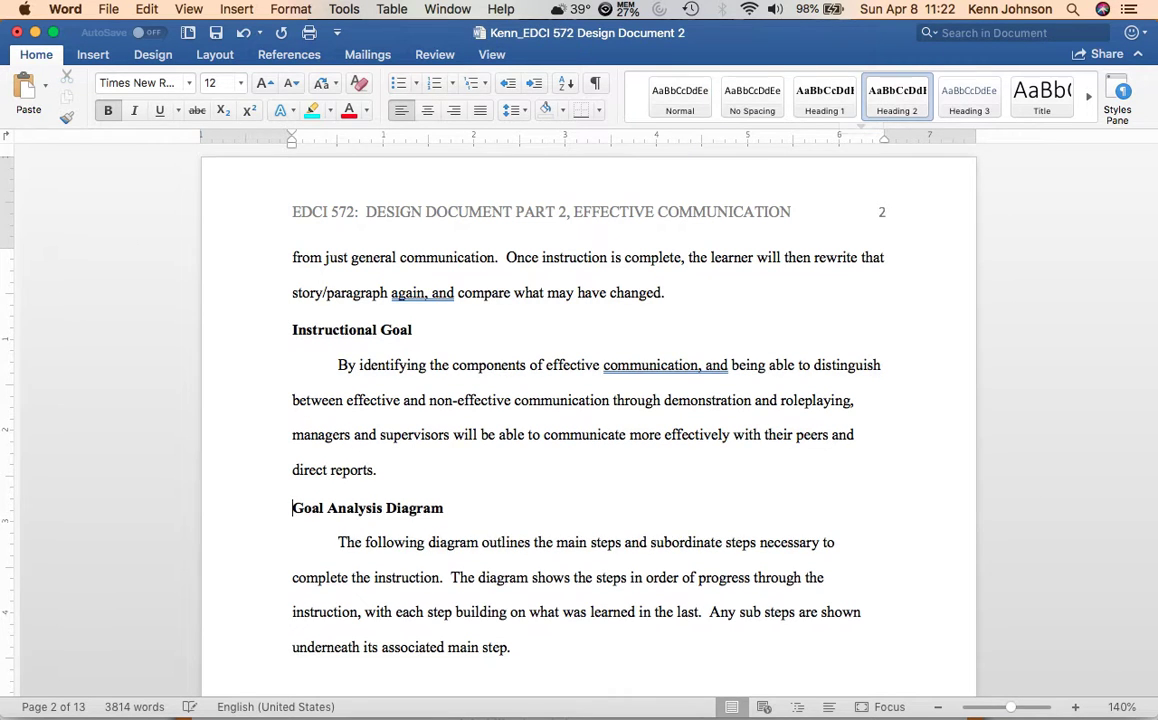
Apply the Heading 2 style to the Learner Analysis heading and the Learner Context heading below the learner characteristics table.
{"action": "scroll", "coordinate": [588, 420], "scroll_direction": "down", "scroll_amount": 10}
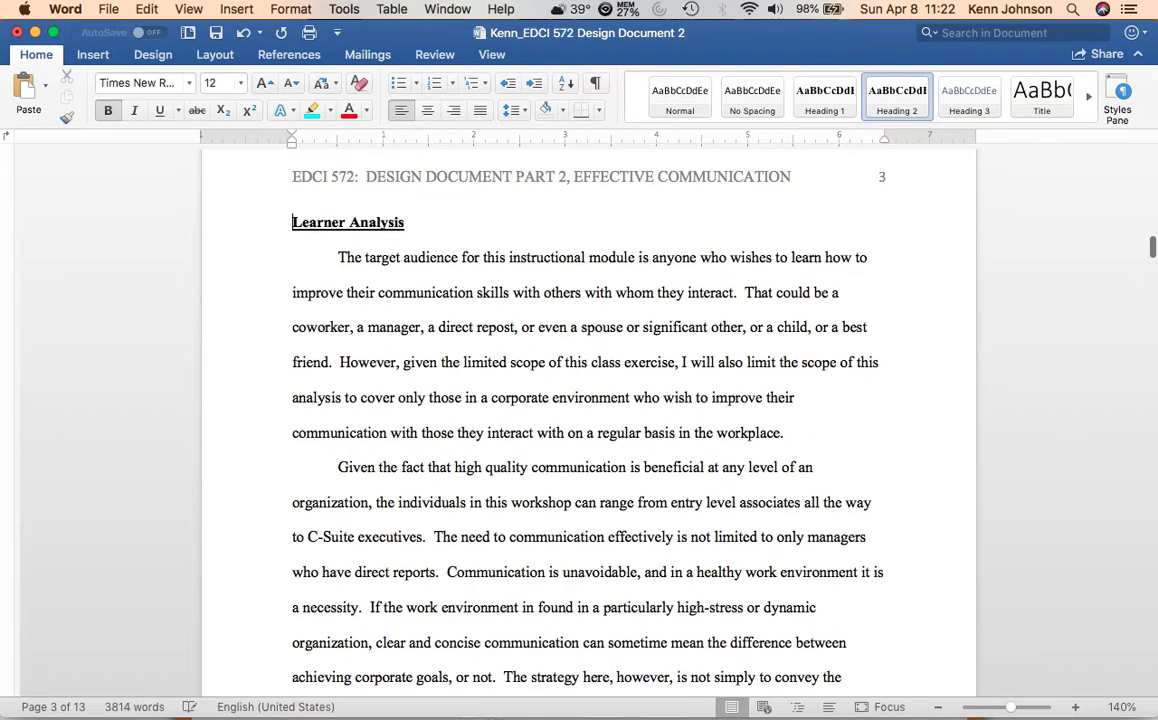
{"action": "left_click", "coordinate": [293, 223]}
{"action": "scroll", "coordinate": [588, 420], "scroll_direction": "down", "scroll_amount": 20}
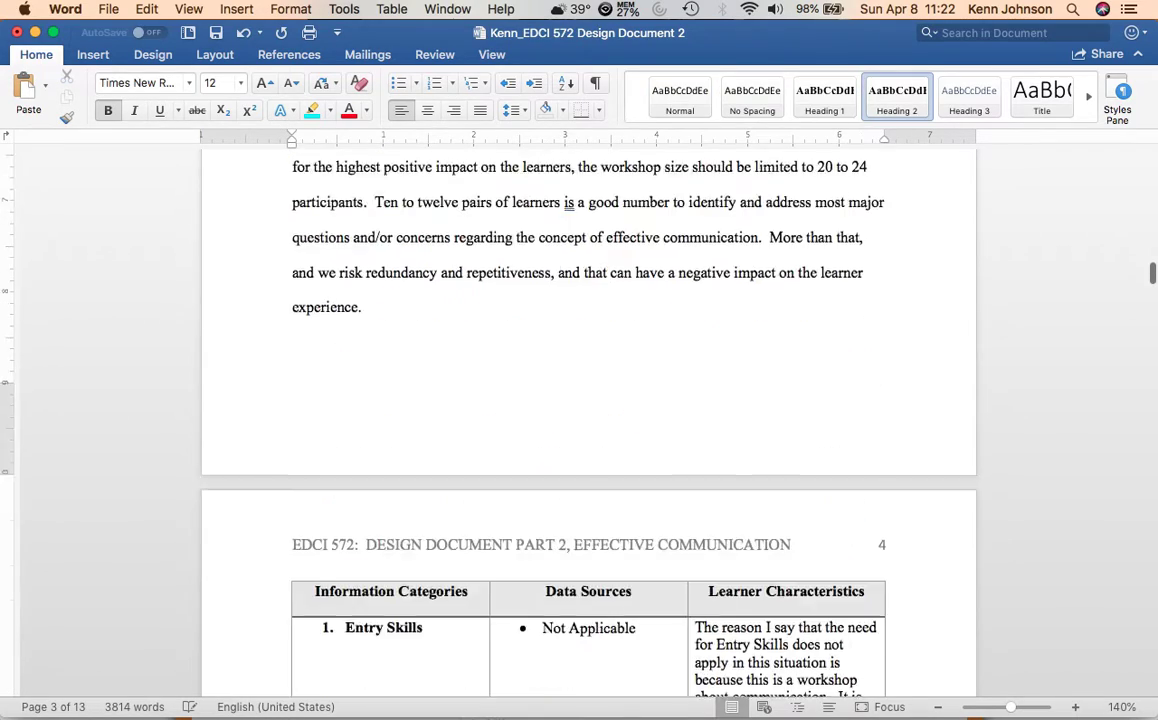
{"action": "scroll", "coordinate": [588, 420], "scroll_direction": "down", "scroll_amount": 20}
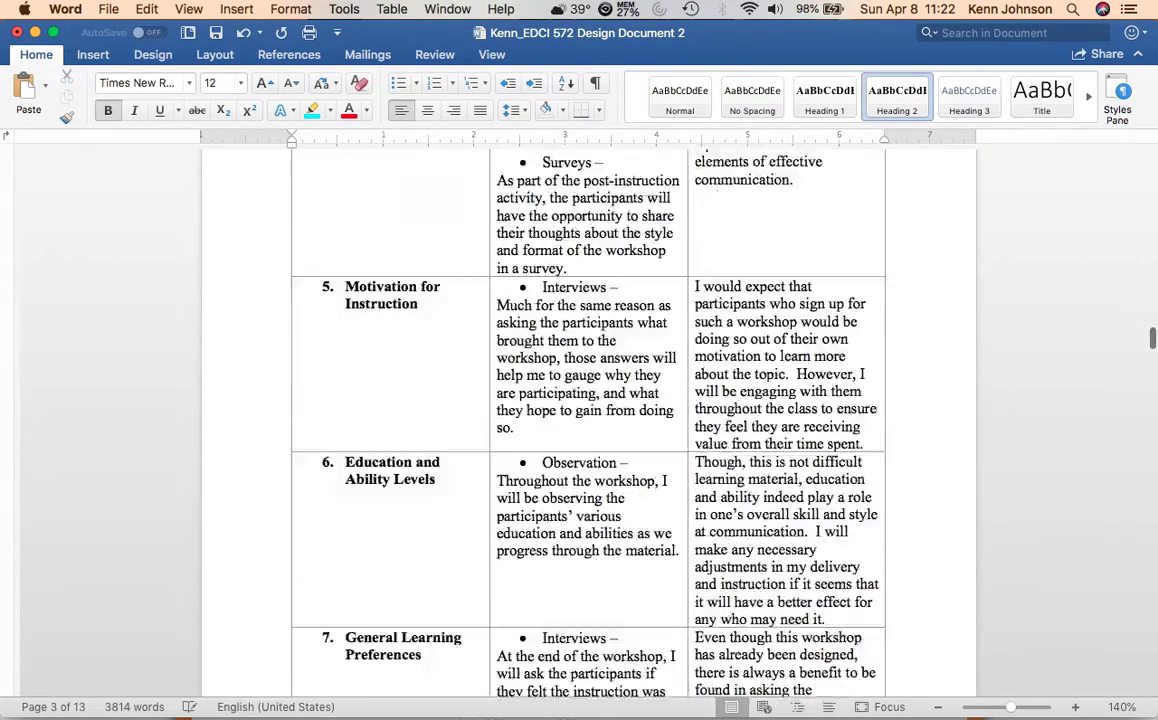
{"action": "scroll", "coordinate": [588, 420], "scroll_direction": "down", "scroll_amount": 2}
{"action": "left_click", "coordinate": [293, 343]}
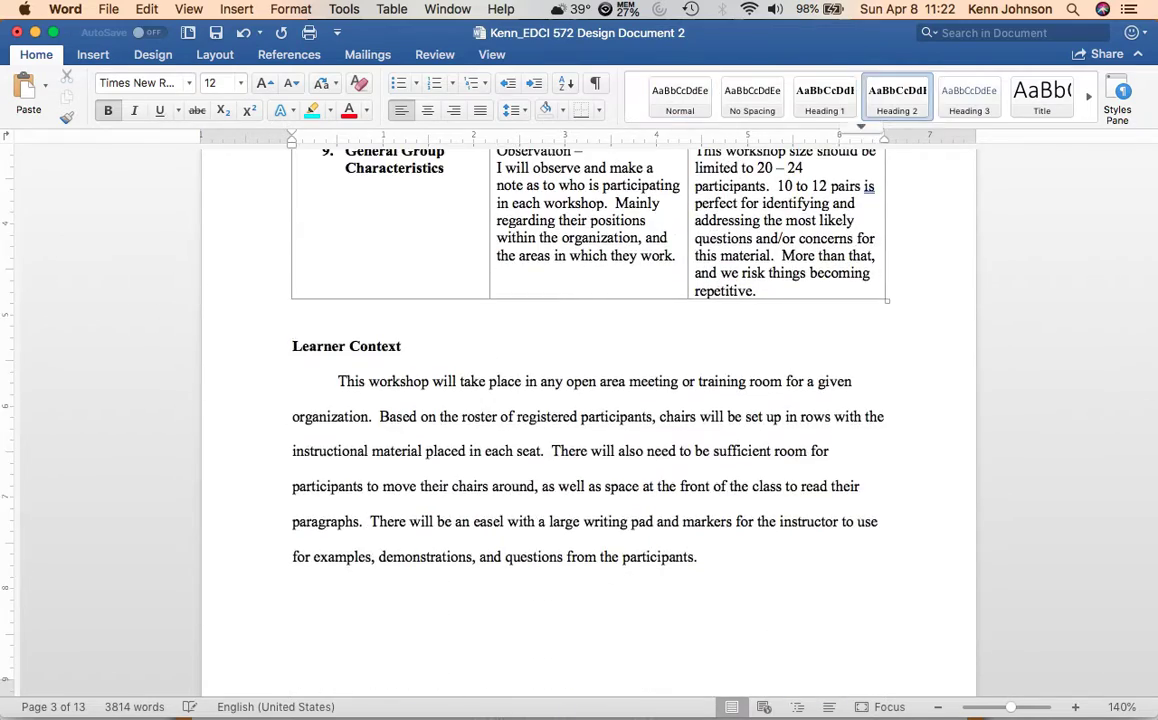
Apply the Heading 2 style to the Performance Context and Performance Objectives headings.
{"action": "scroll", "coordinate": [588, 420], "scroll_direction": "down", "scroll_amount": 15}
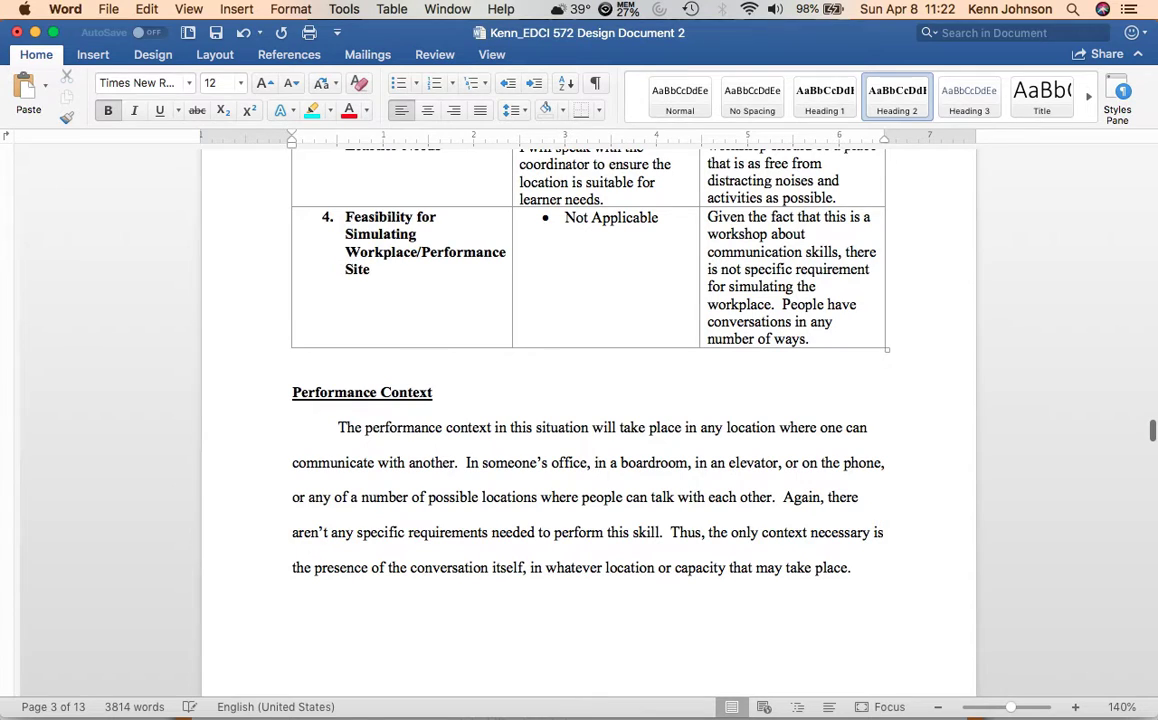
{"action": "left_click", "coordinate": [293, 393]}
{"action": "left_click", "coordinate": [897, 97]}
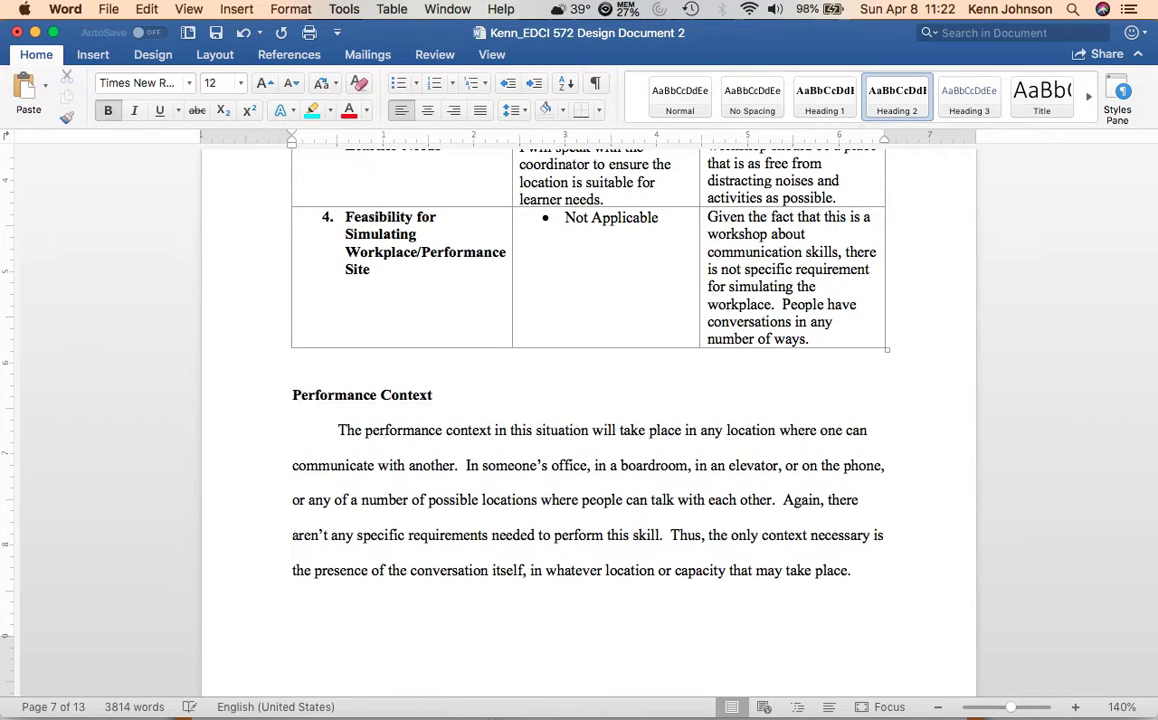
{"action": "scroll", "coordinate": [588, 420], "scroll_direction": "down", "scroll_amount": 15}
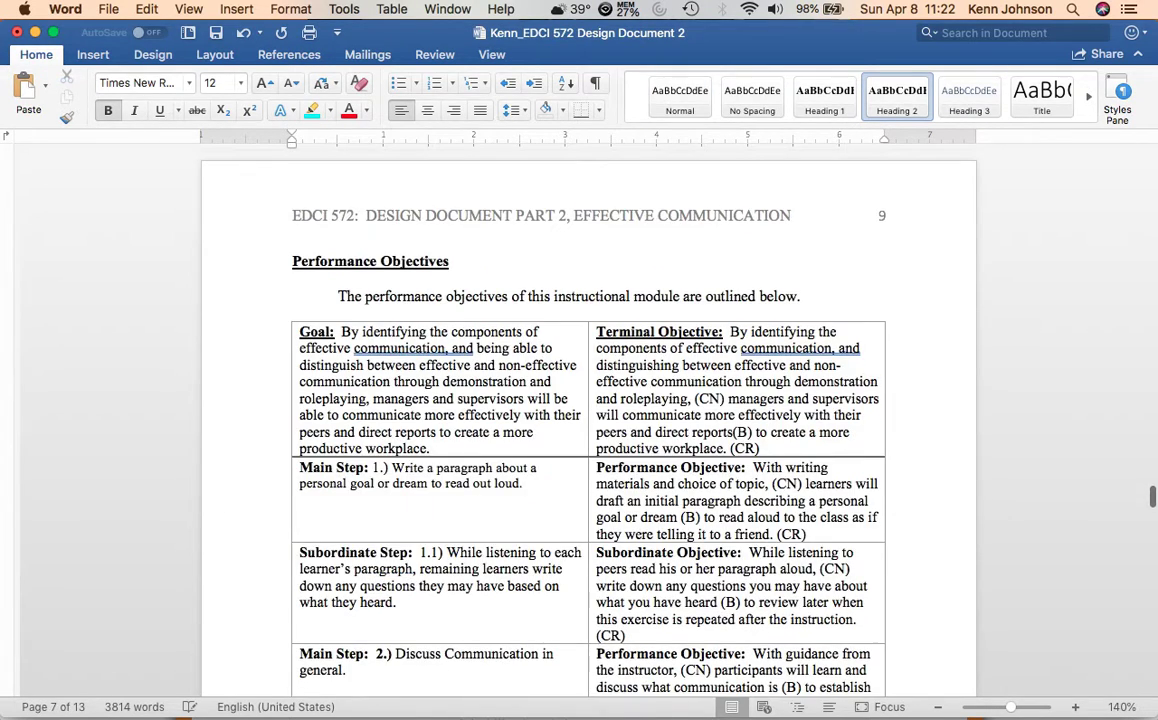
{"action": "left_click", "coordinate": [897, 97]}
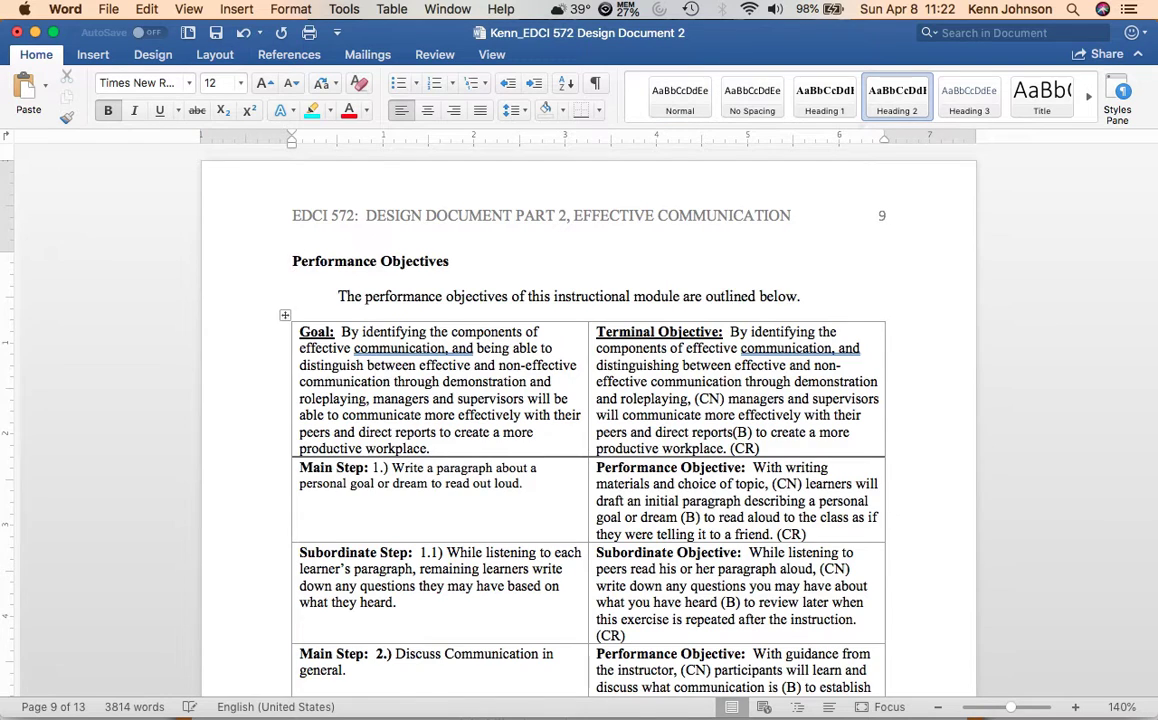
Apply the Heading 2 style to the Assessment Plan, IDer Reflection and References headings.
{"action": "scroll", "coordinate": [588, 420], "scroll_direction": "down", "scroll_amount": 10}
{"action": "scroll", "coordinate": [588, 420], "scroll_direction": "down", "scroll_amount": 8}
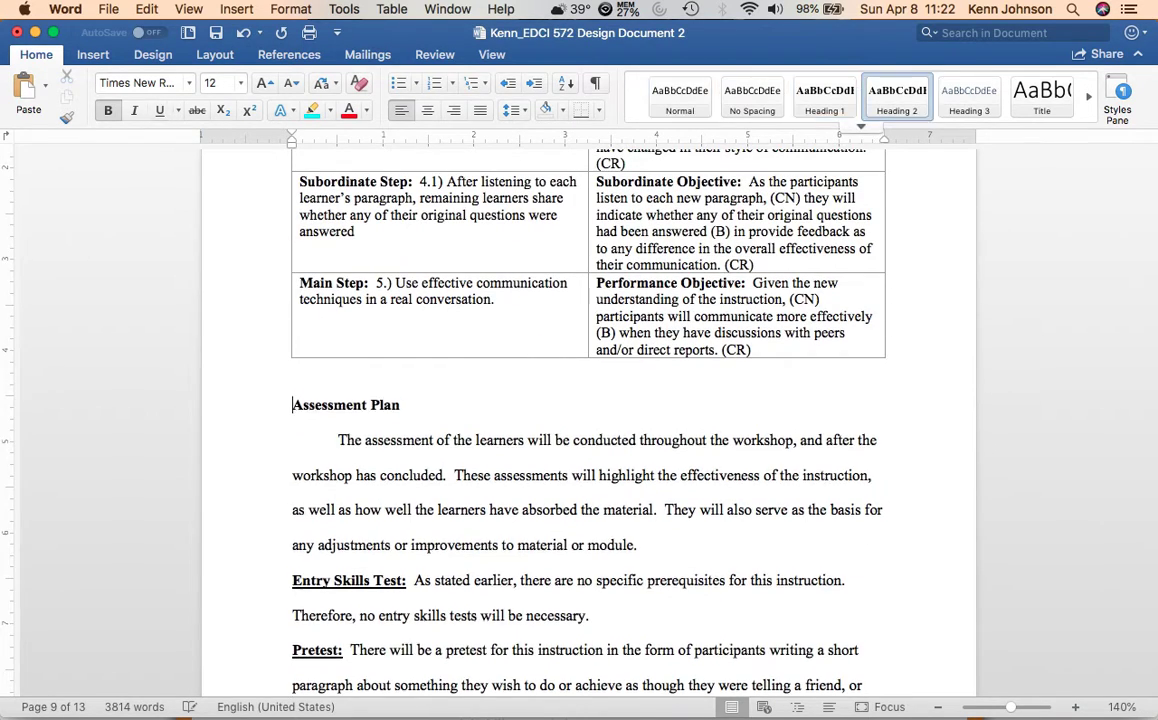
{"action": "scroll", "coordinate": [588, 420], "scroll_direction": "down", "scroll_amount": 7}
{"action": "scroll", "coordinate": [588, 420], "scroll_direction": "down", "scroll_amount": 20}
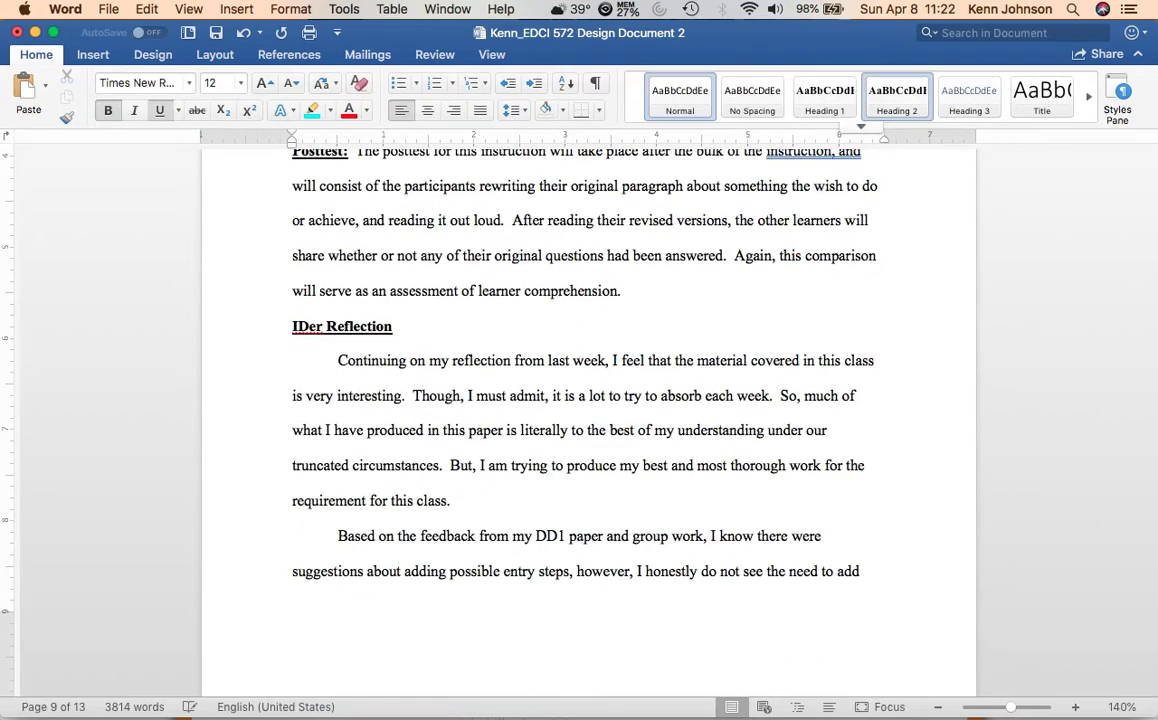
{"action": "scroll", "coordinate": [588, 420], "scroll_direction": "down", "scroll_amount": 10}
{"action": "scroll", "coordinate": [588, 420], "scroll_direction": "down", "scroll_amount": 20}
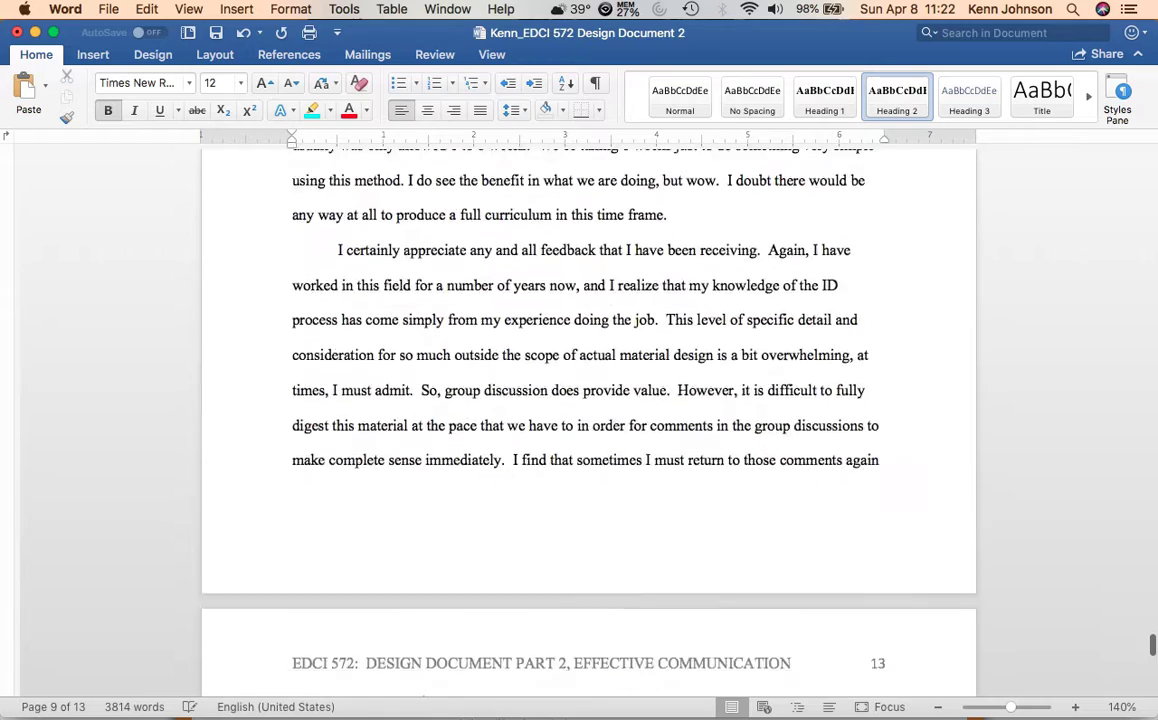
{"action": "scroll", "coordinate": [588, 420], "scroll_direction": "down", "scroll_amount": 1}
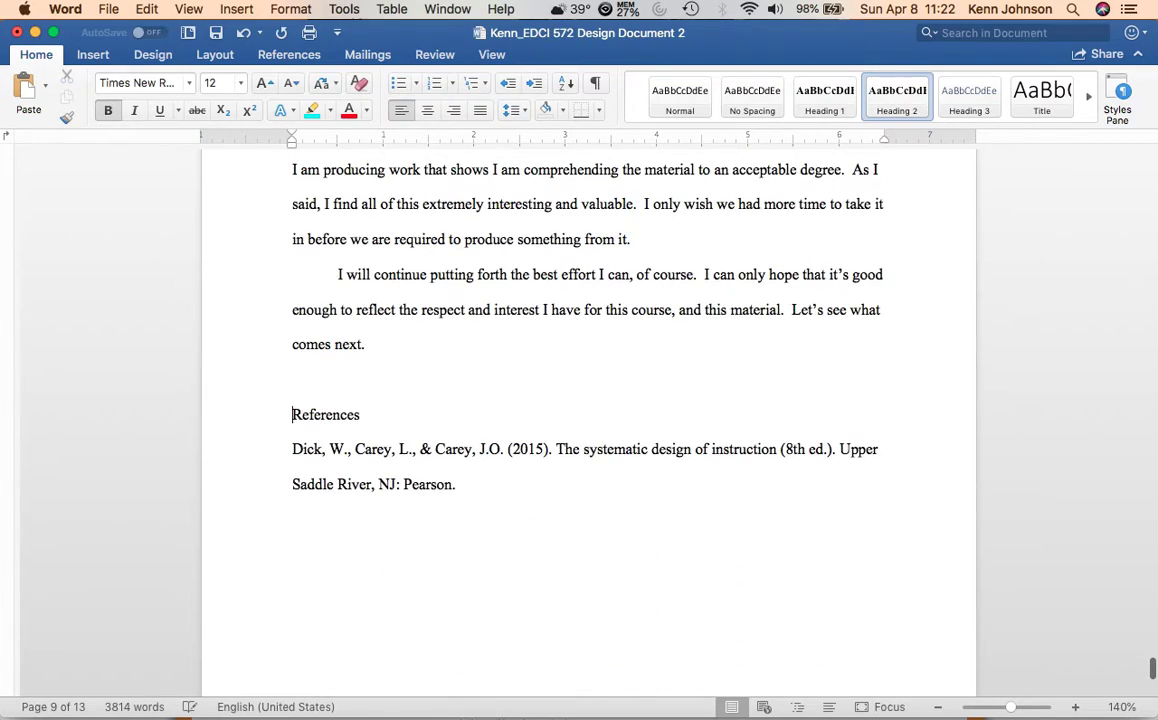
{"action": "left_click", "coordinate": [897, 97]}
Insert a page break before the title Effective Communication Learning Module to create an empty first page.
{"action": "scroll", "coordinate": [588, 420], "scroll_direction": "up", "scroll_amount": 20}
{"action": "scroll", "coordinate": [588, 420], "scroll_direction": "up", "scroll_amount": 20}
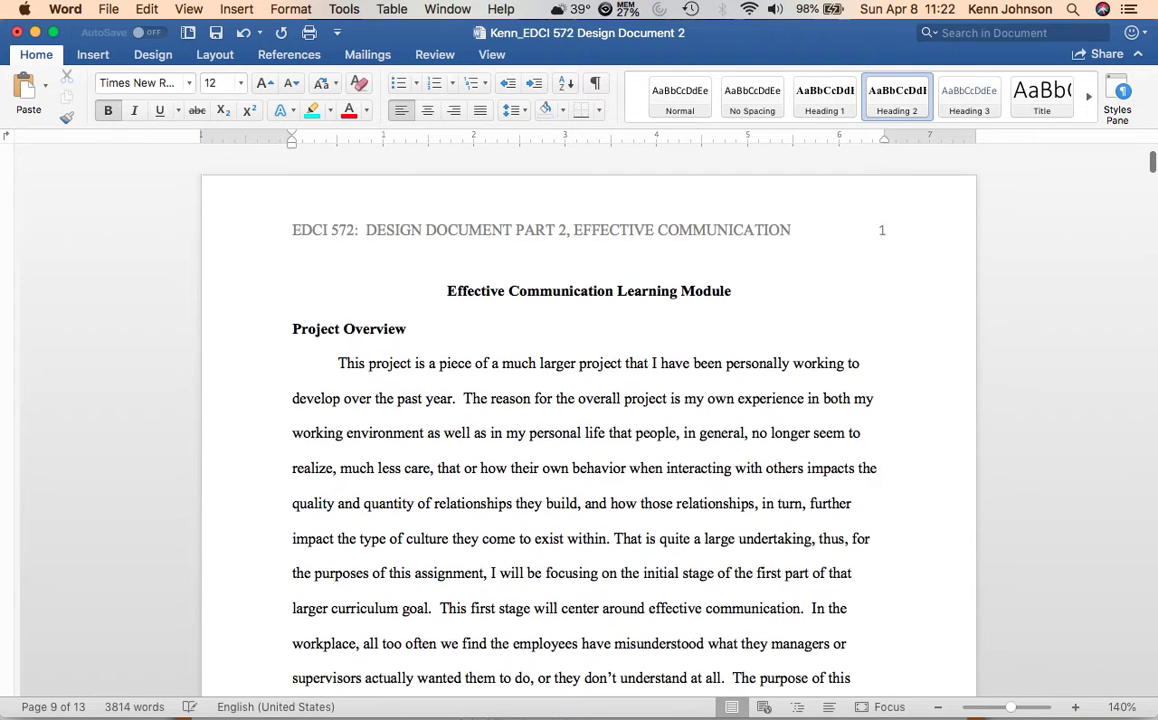
{"action": "left_click", "coordinate": [448, 282]}
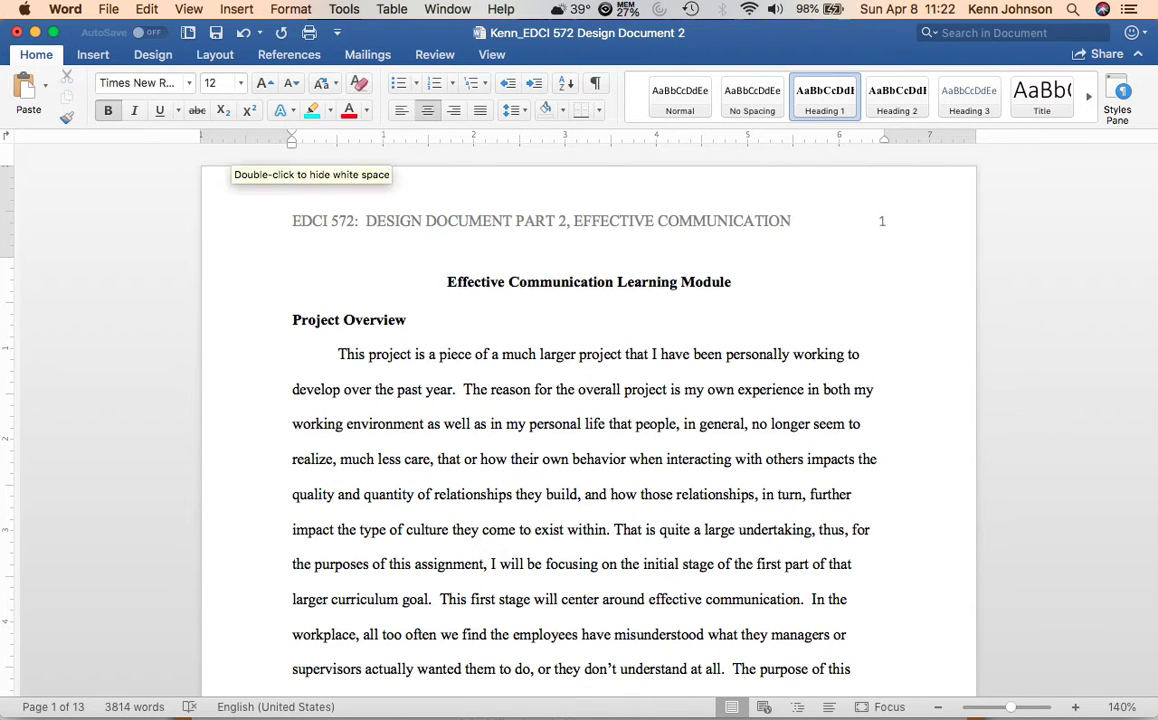
{"action": "left_click", "coordinate": [92, 54]}
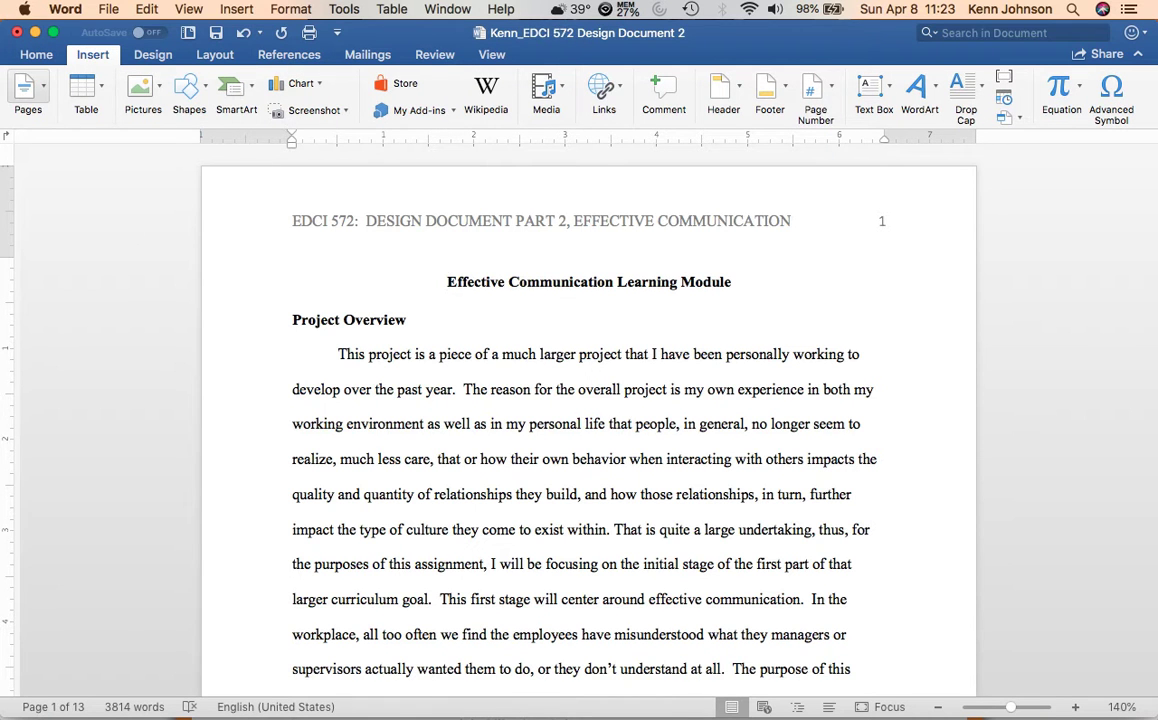
{"action": "left_click", "coordinate": [28, 90]}
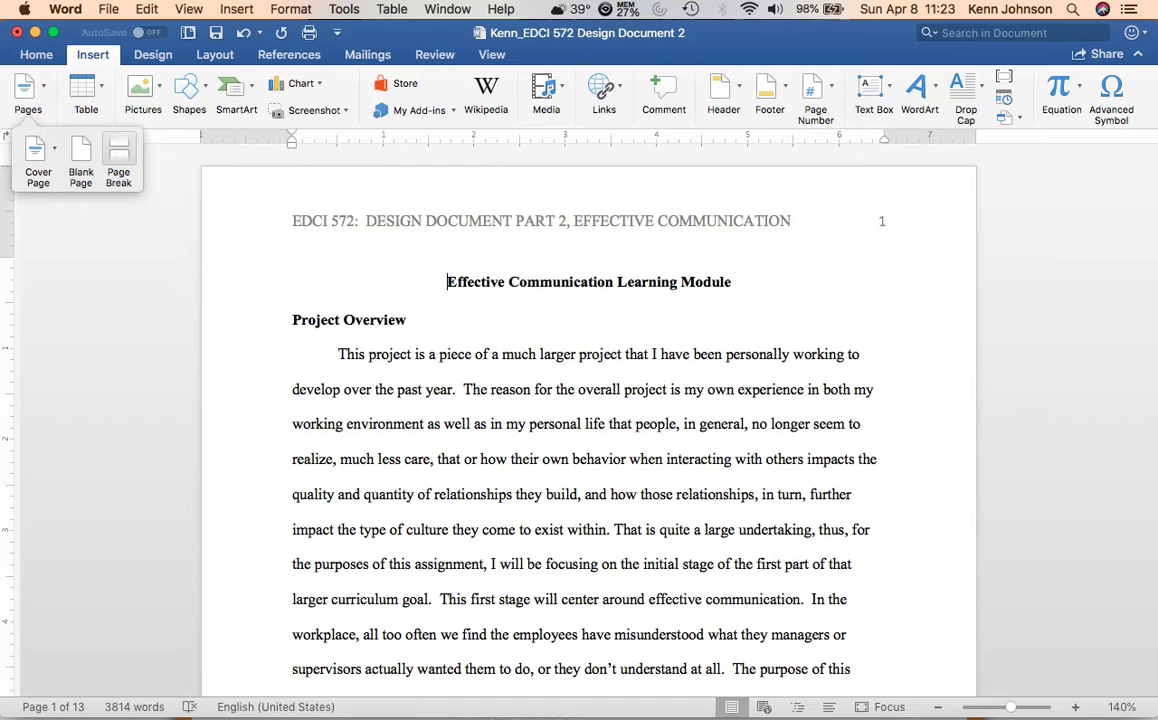
{"action": "left_click", "coordinate": [118, 158]}
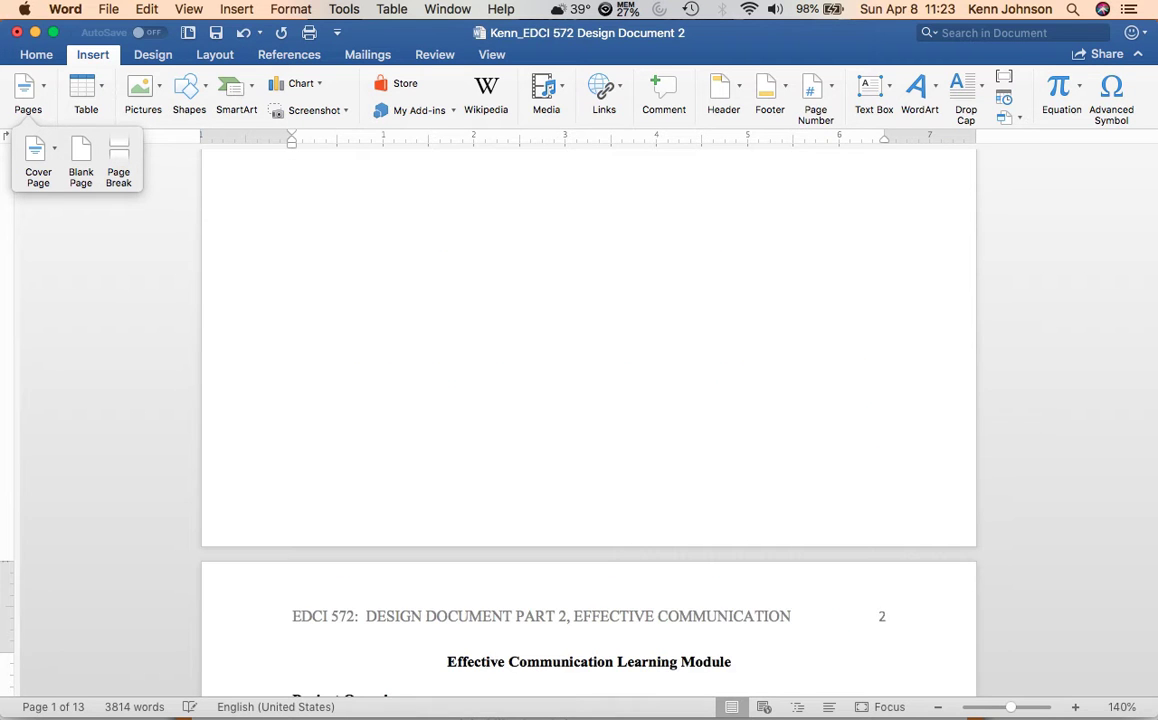
Insert an automatic table of contents in the Classic style on the empty first page.
{"action": "scroll", "coordinate": [588, 420], "scroll_direction": "up", "scroll_amount": 8}
{"action": "left_click", "coordinate": [293, 265]}
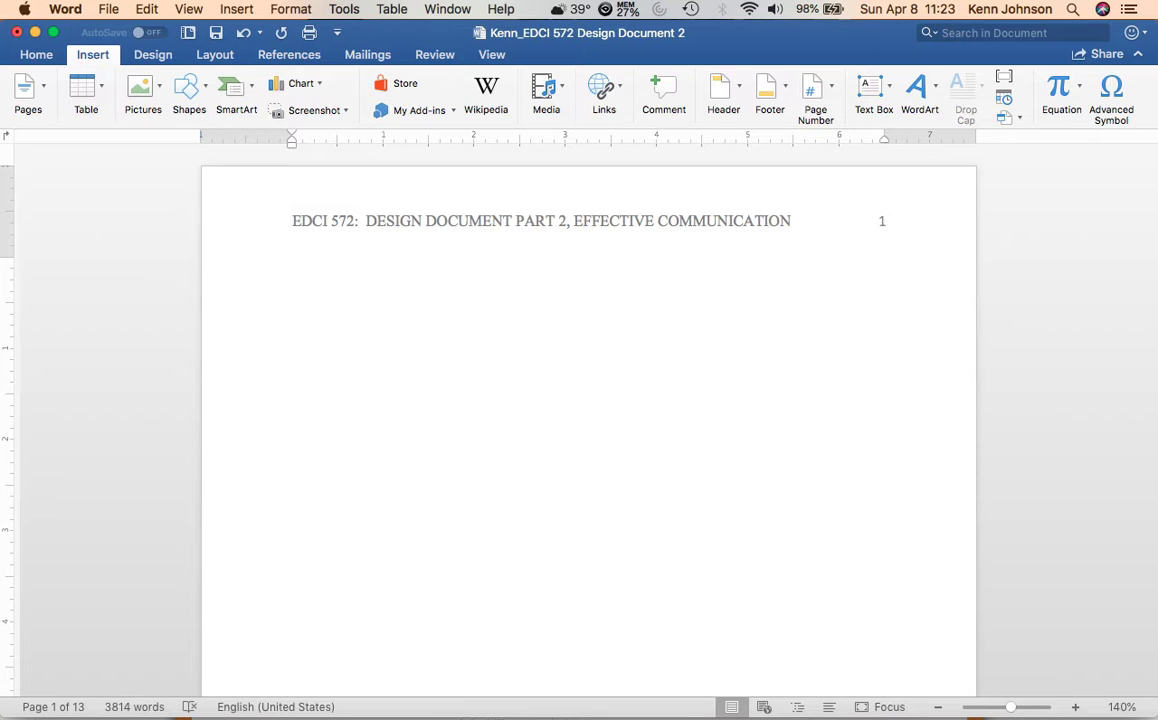
{"action": "left_click", "coordinate": [289, 54]}
{"action": "left_click", "coordinate": [24, 88]}
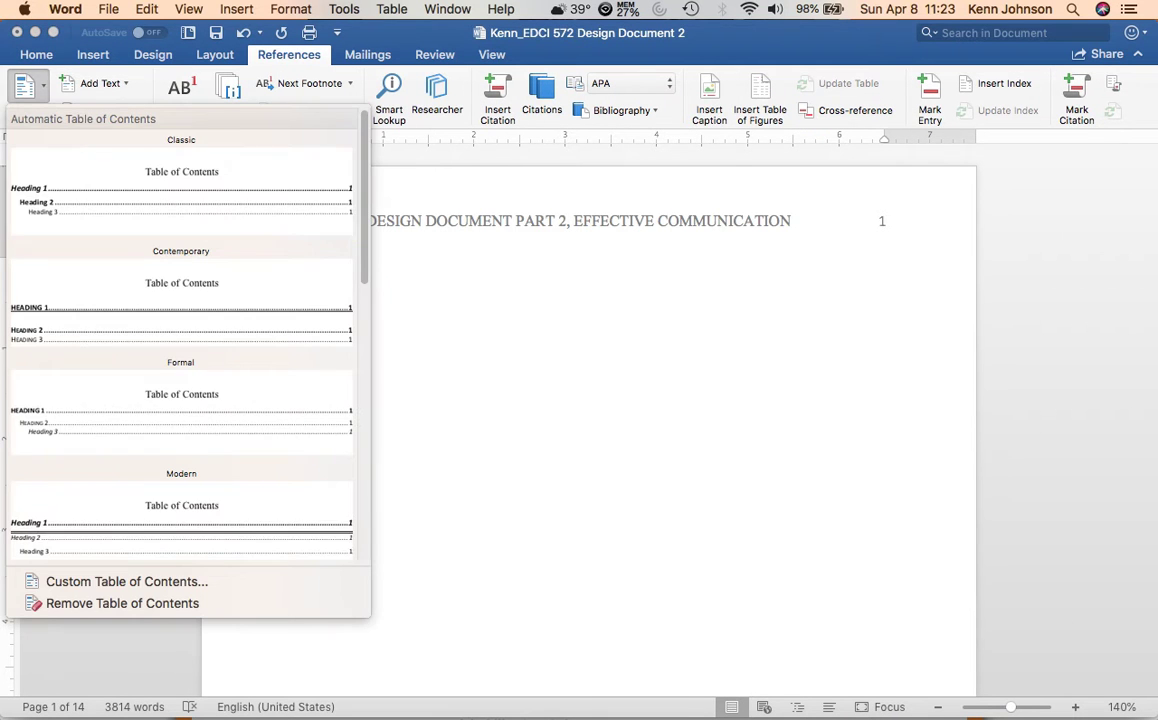
{"action": "left_click", "coordinate": [181, 180]}
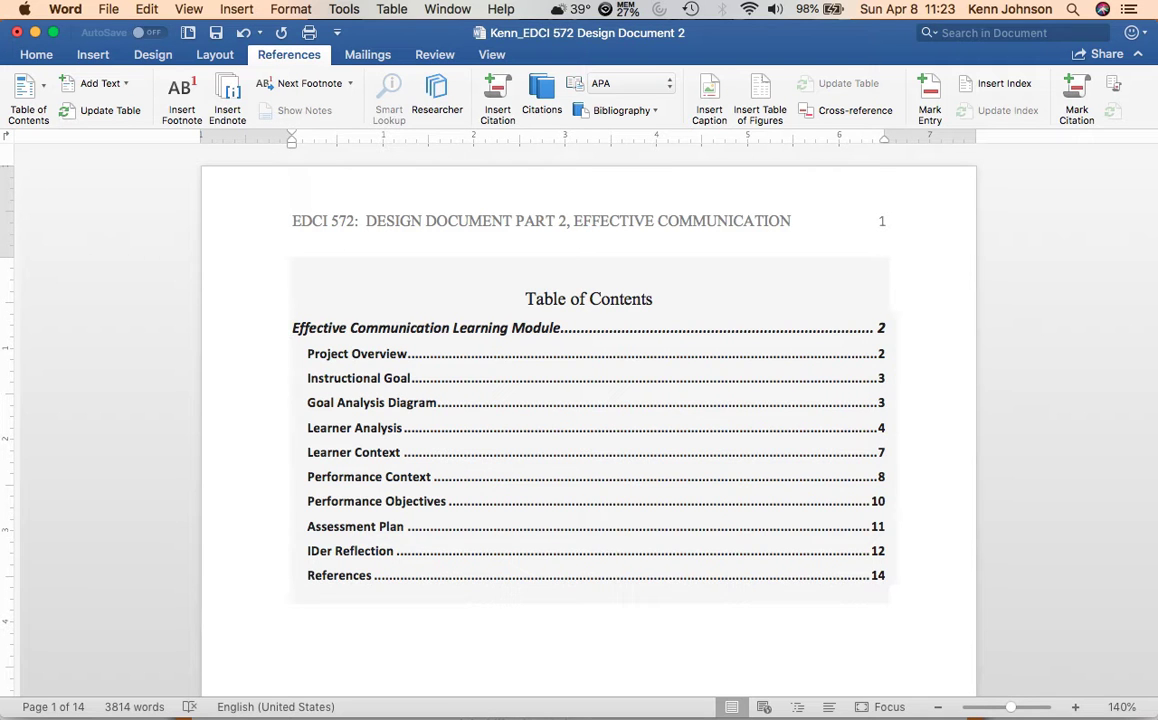
Test the table of contents links to Effective Communication Learning Module, Instructional Goal and Performance Objectives.
{"action": "left_click", "coordinate": [415, 328]}
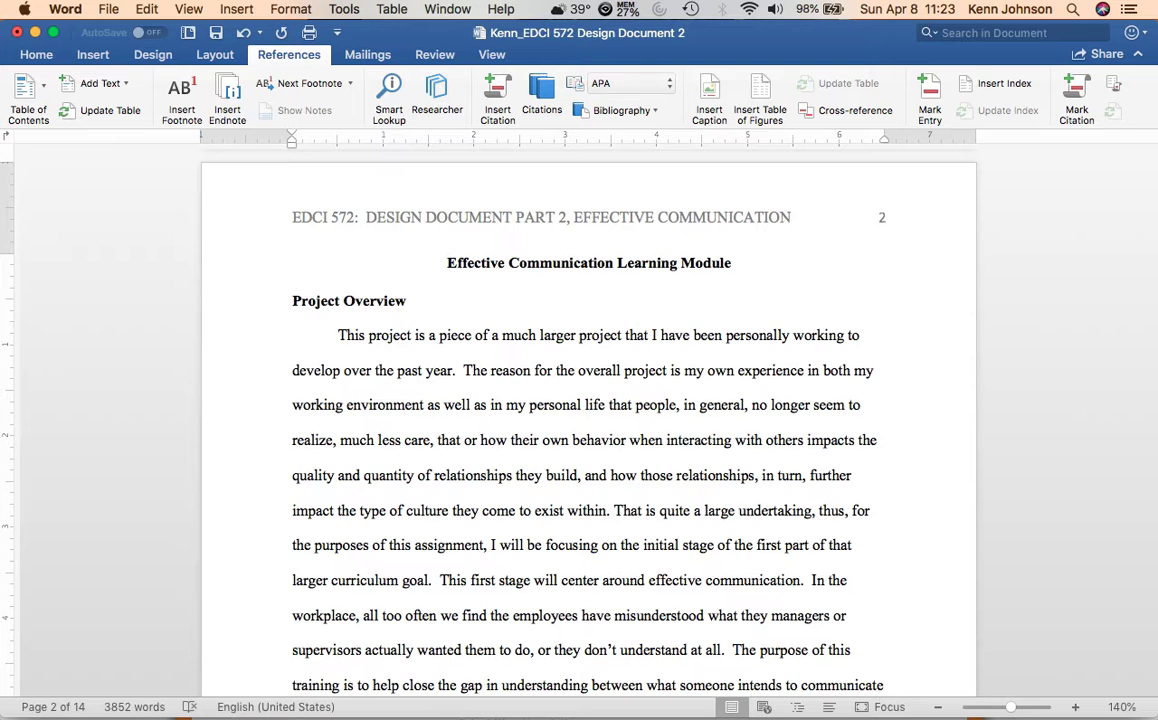
{"action": "scroll", "coordinate": [589, 420], "scroll_direction": "up", "scroll_amount": 10}
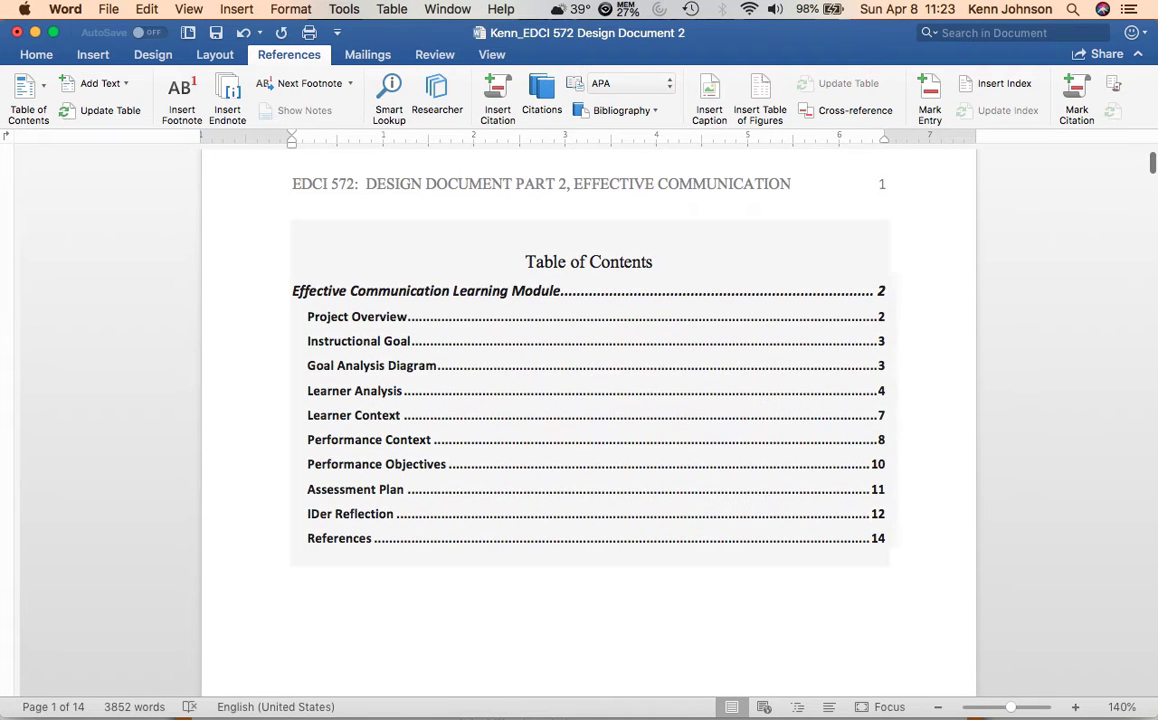
{"action": "left_click", "coordinate": [358, 341]}
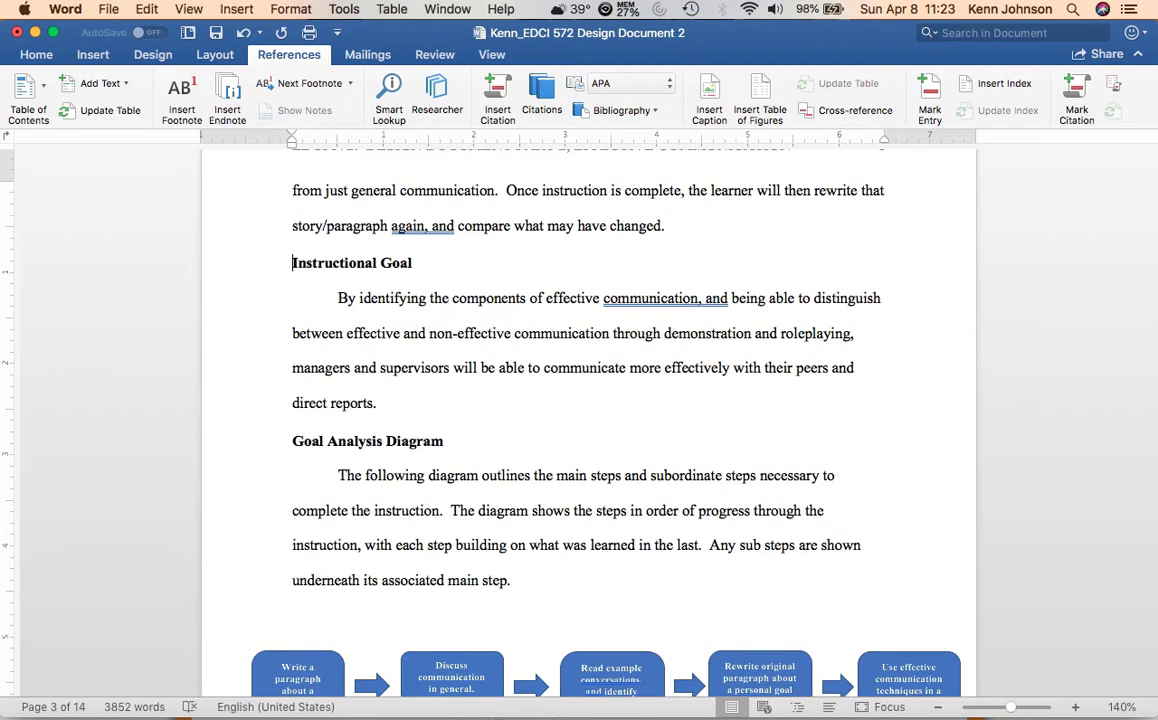
{"action": "scroll", "coordinate": [589, 420], "scroll_direction": "up", "scroll_amount": 15}
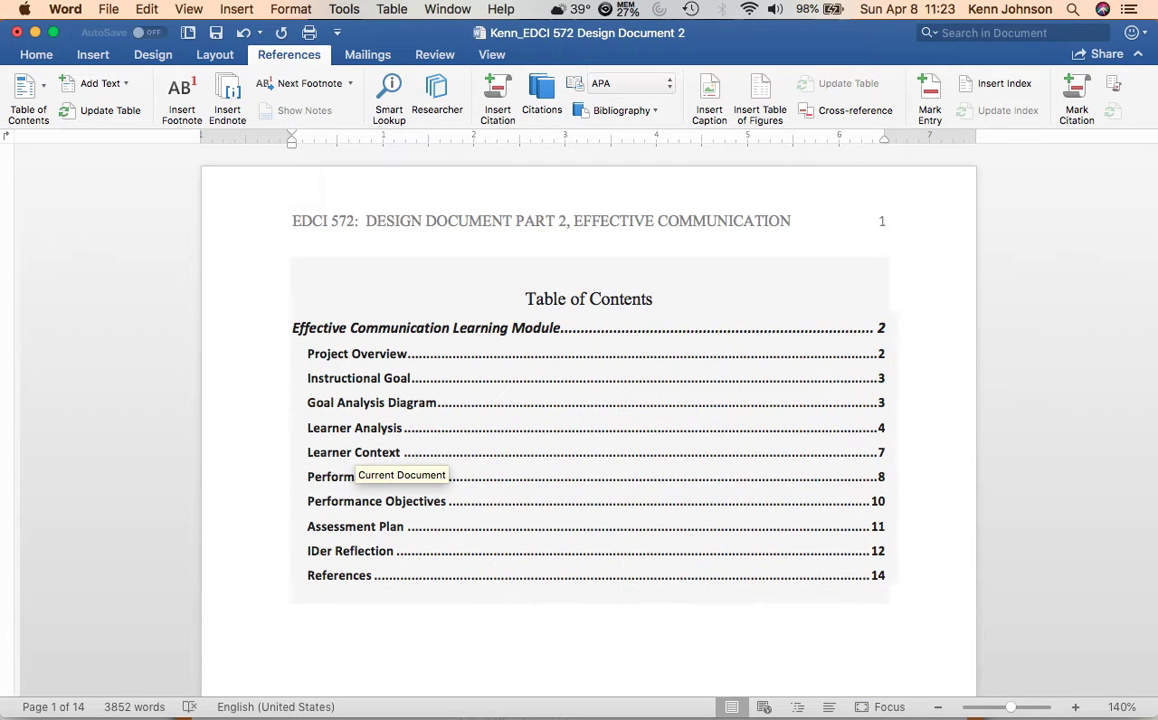
{"action": "left_click", "coordinate": [367, 501]}
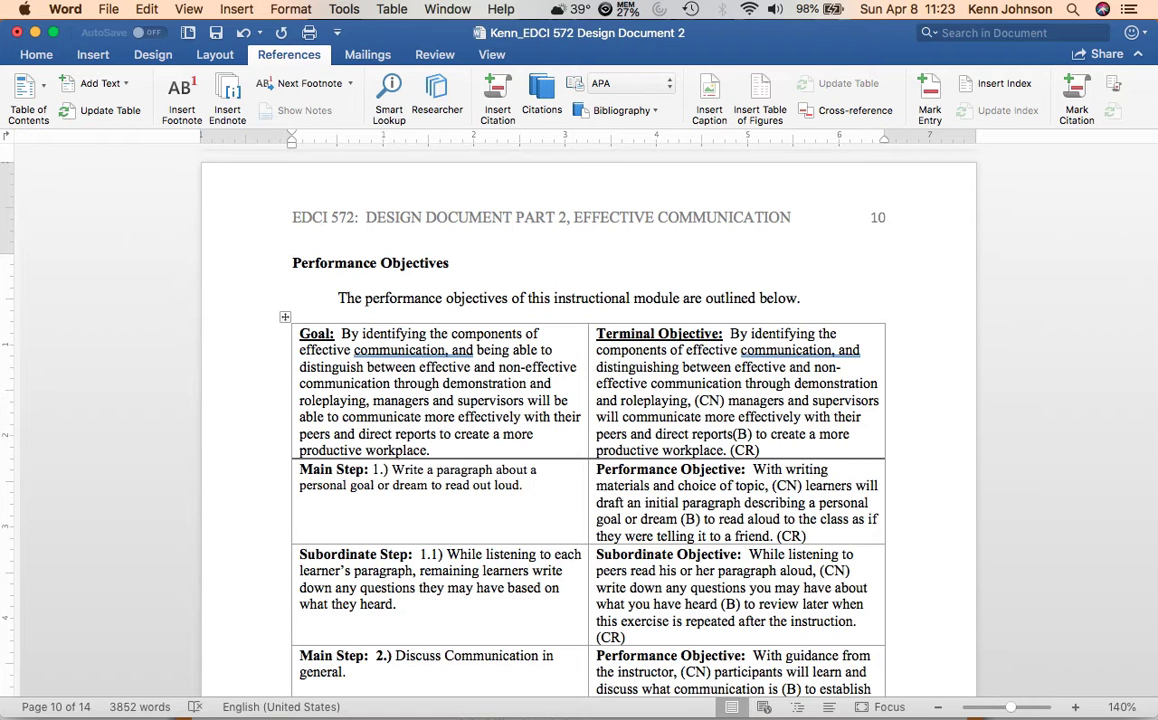